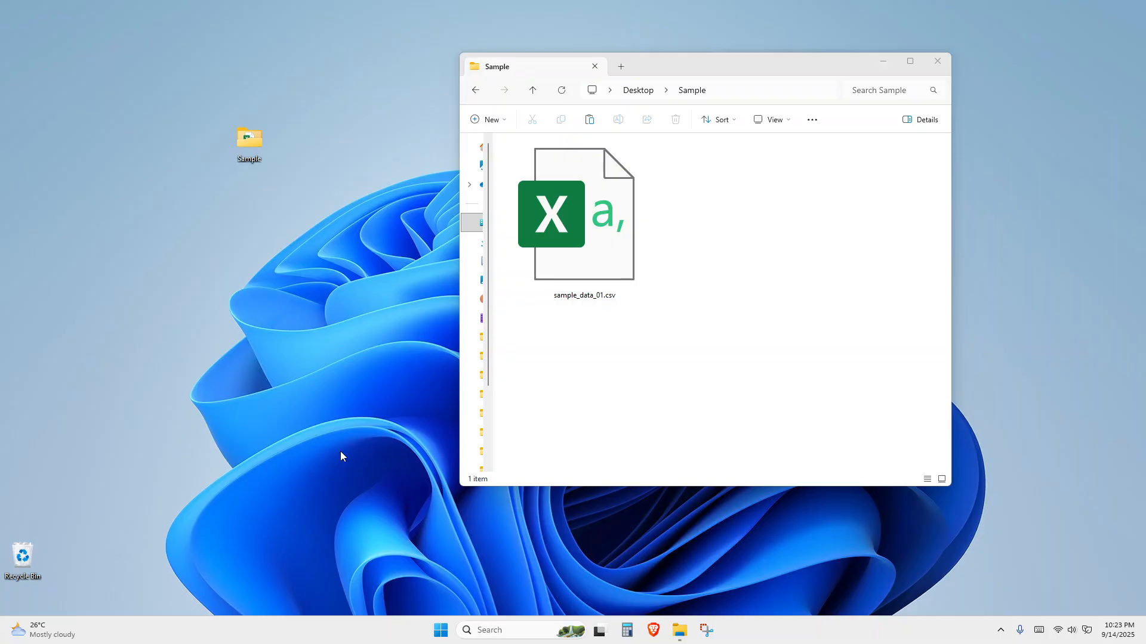
Open sample_data_01.csv from the Sample folder and widen the two full-name columns, the father-name column and the permanent-address column
double_click(622, 234)
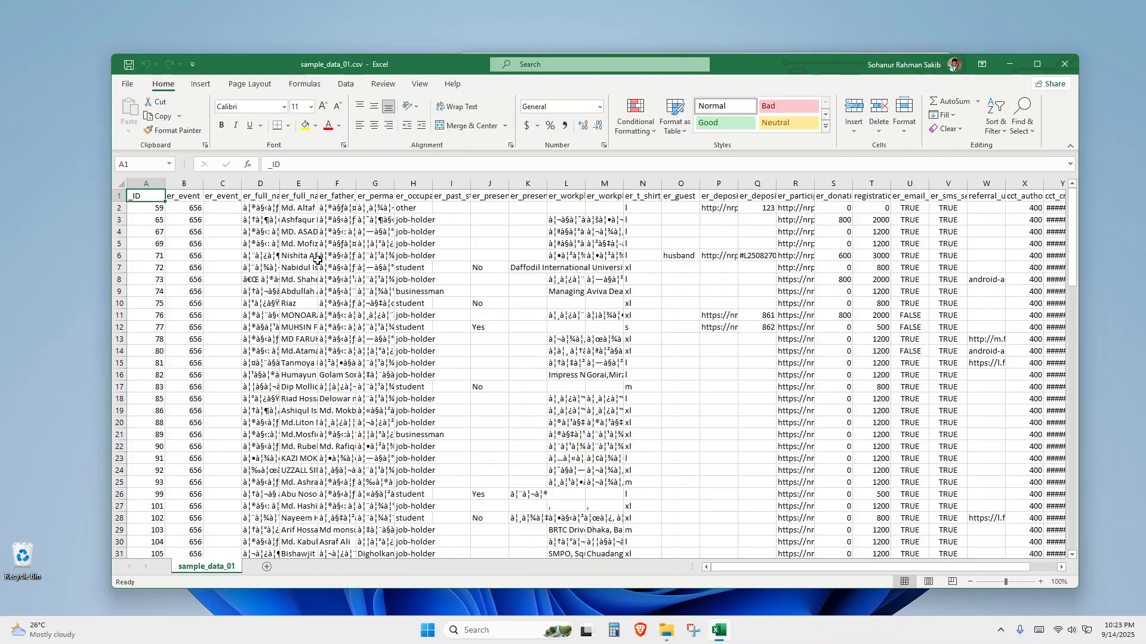
left_click_drag(281, 182, 516, 183)
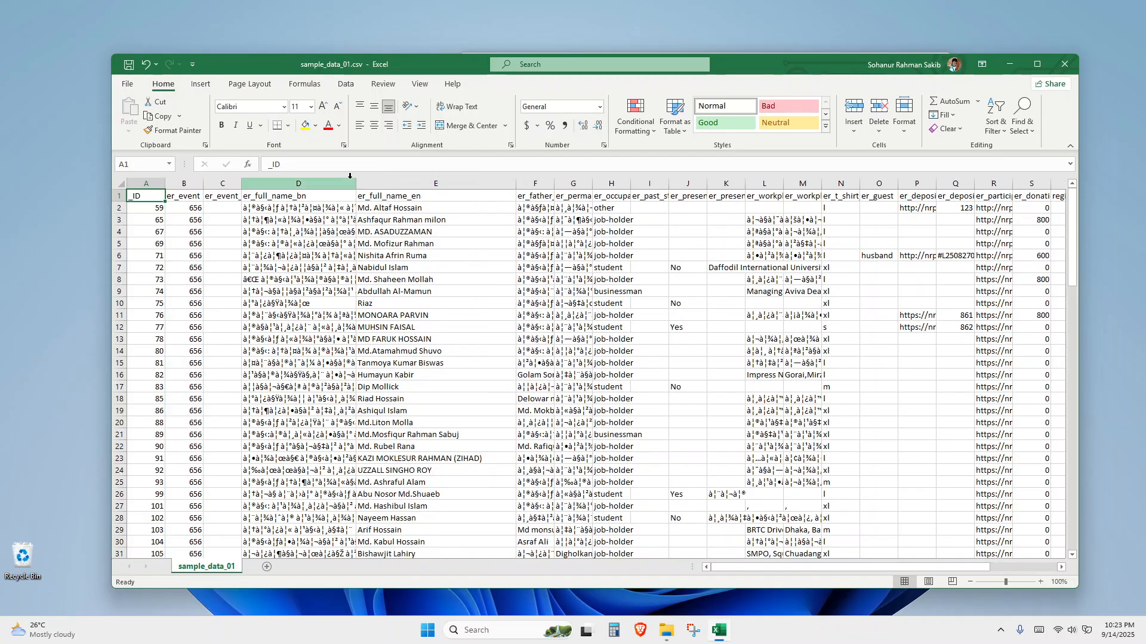
left_click_drag(359, 182, 409, 182)
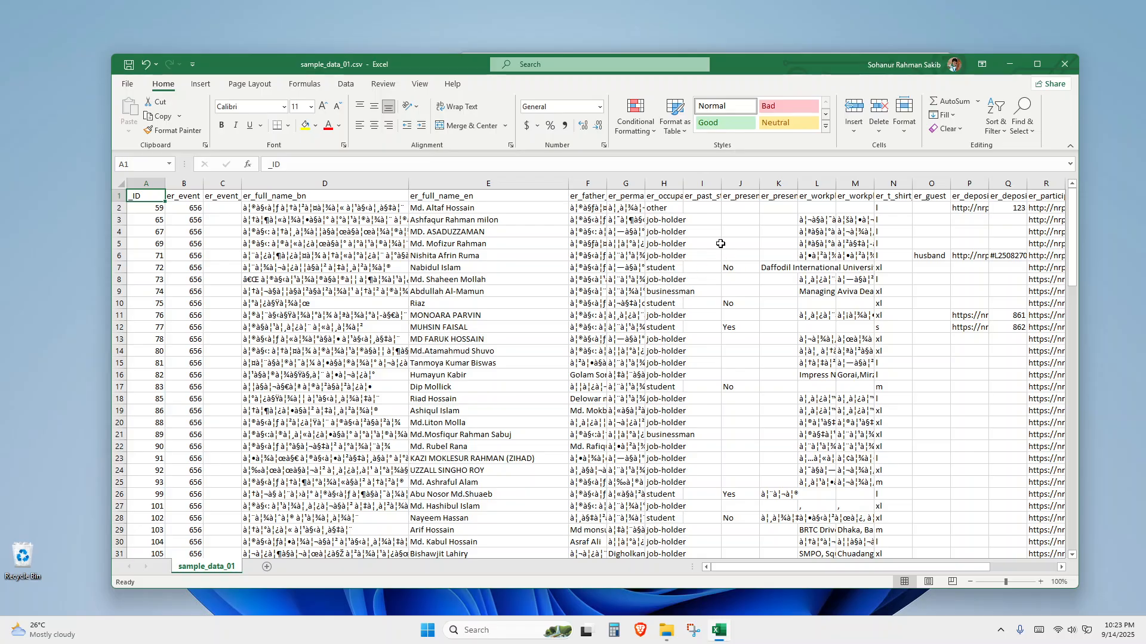
left_click_drag(646, 187, 718, 185)
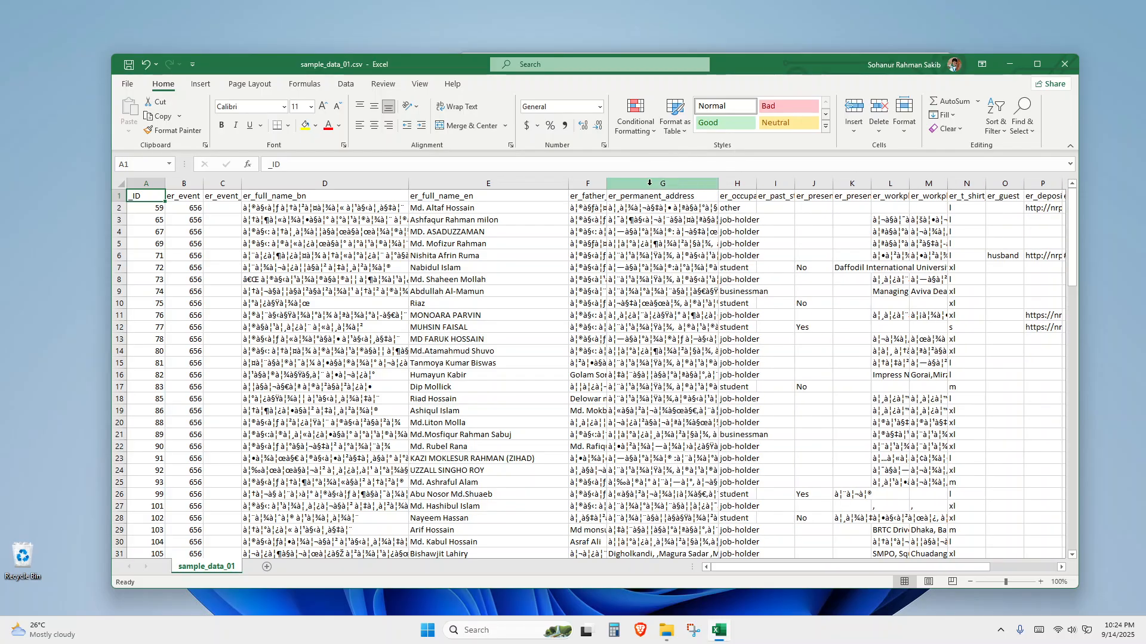
left_click_drag(607, 183, 653, 183)
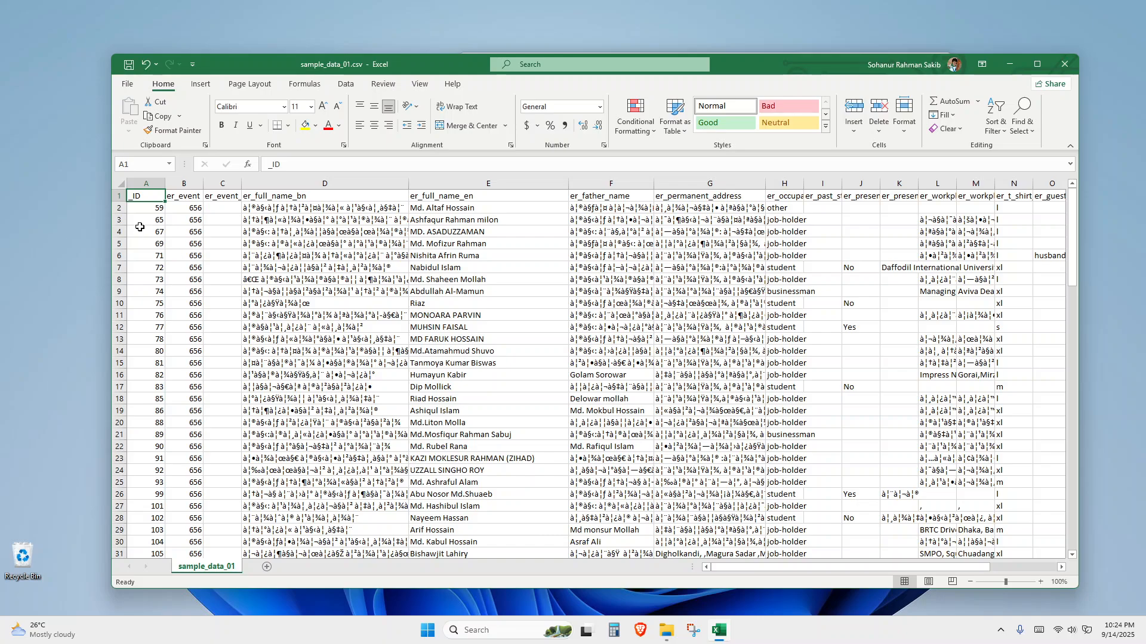
Select the entire sheet and try the AnandapatraMJ font on it
left_click(119, 184)
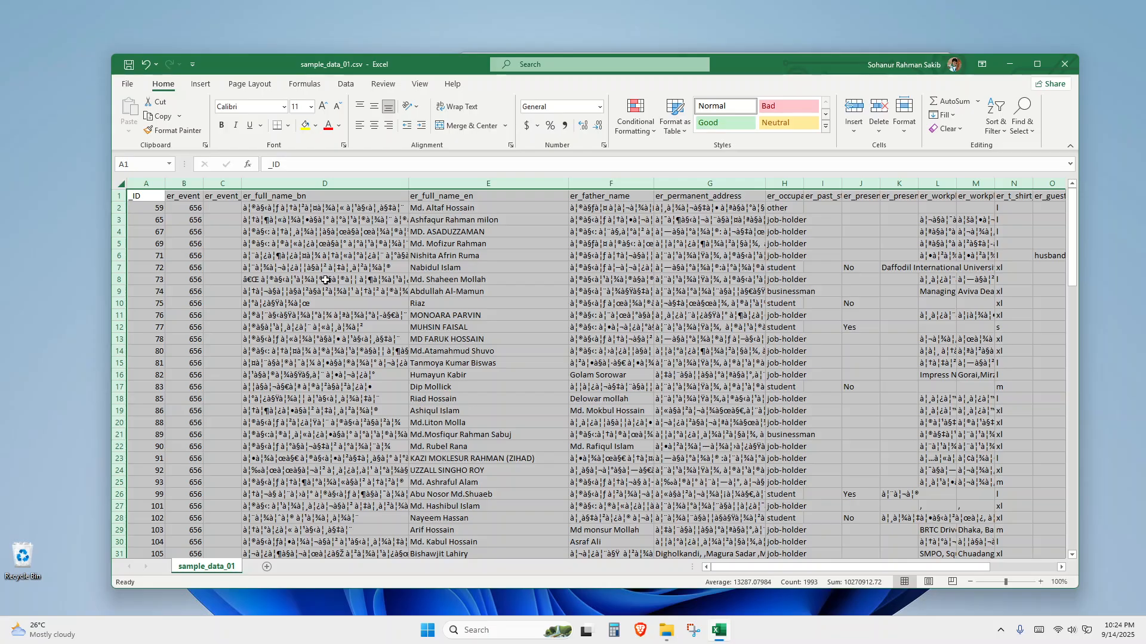
left_click(283, 107)
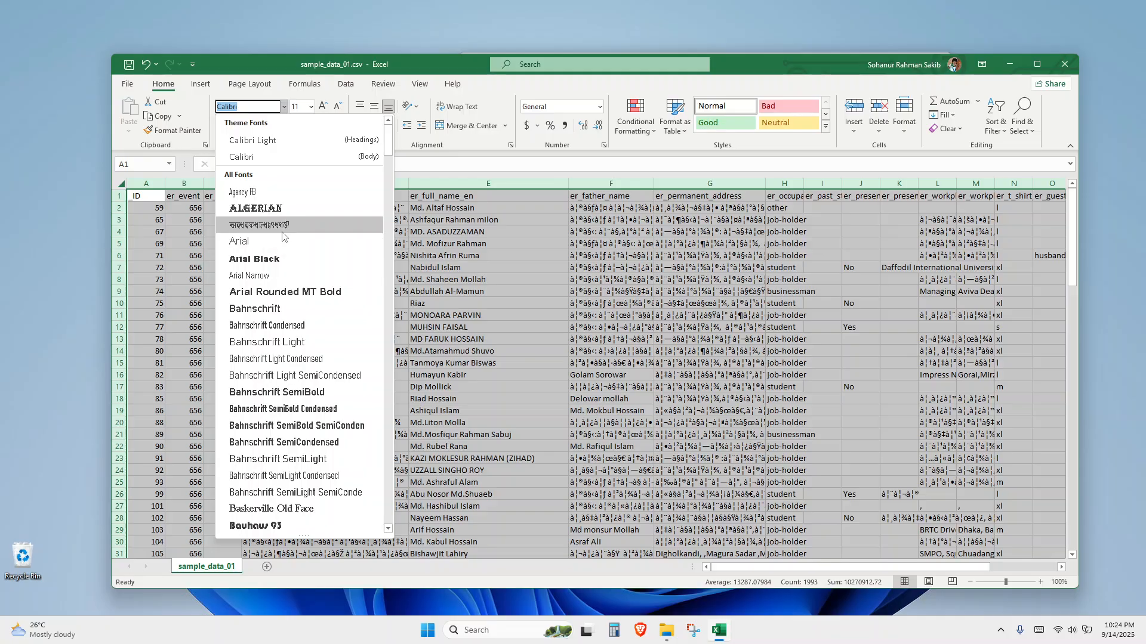
left_click(263, 225)
Try the Calibri Light font on the entire sheet
left_click(284, 108)
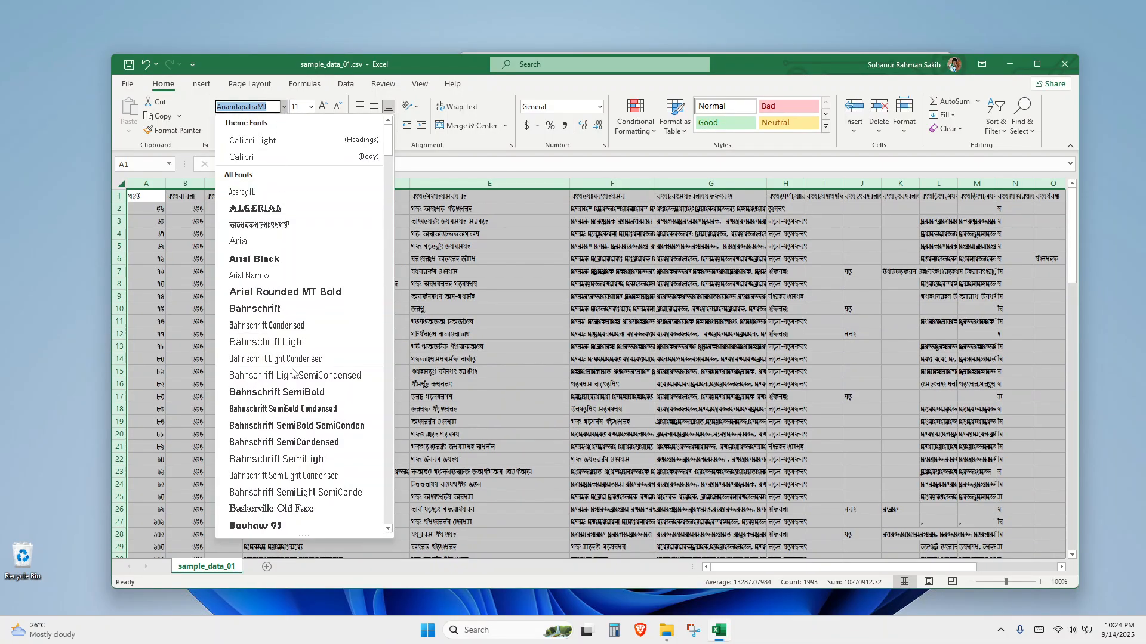
scroll(292, 399, "down", 10)
scroll(293, 391, "up", 10)
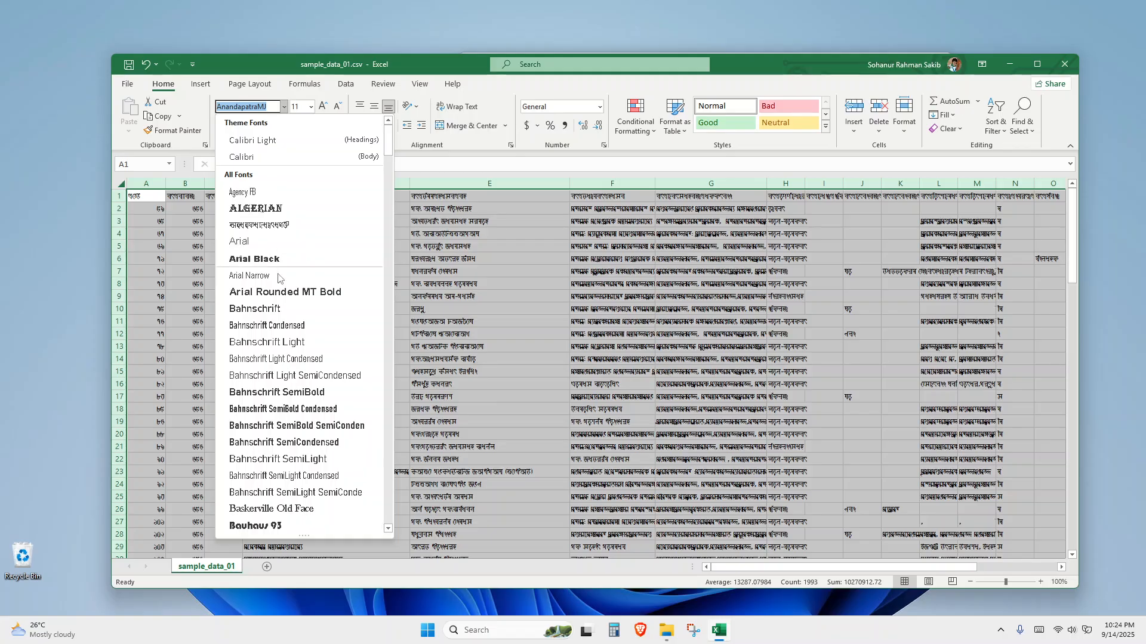
scroll(276, 338, "down", 5)
scroll(276, 339, "down", 5)
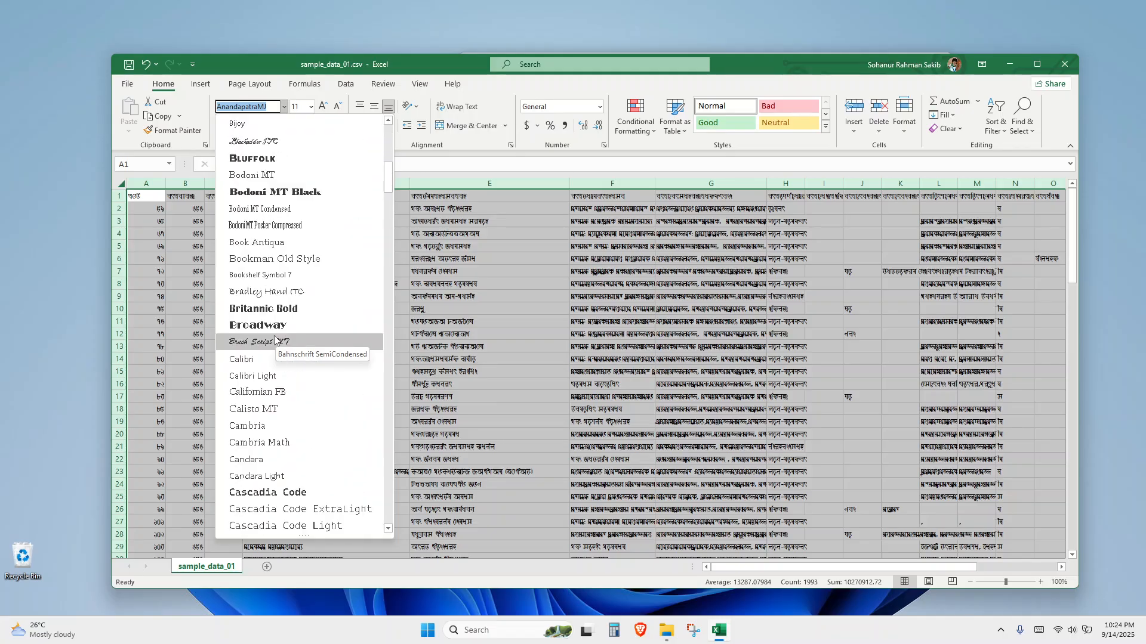
left_click(267, 376)
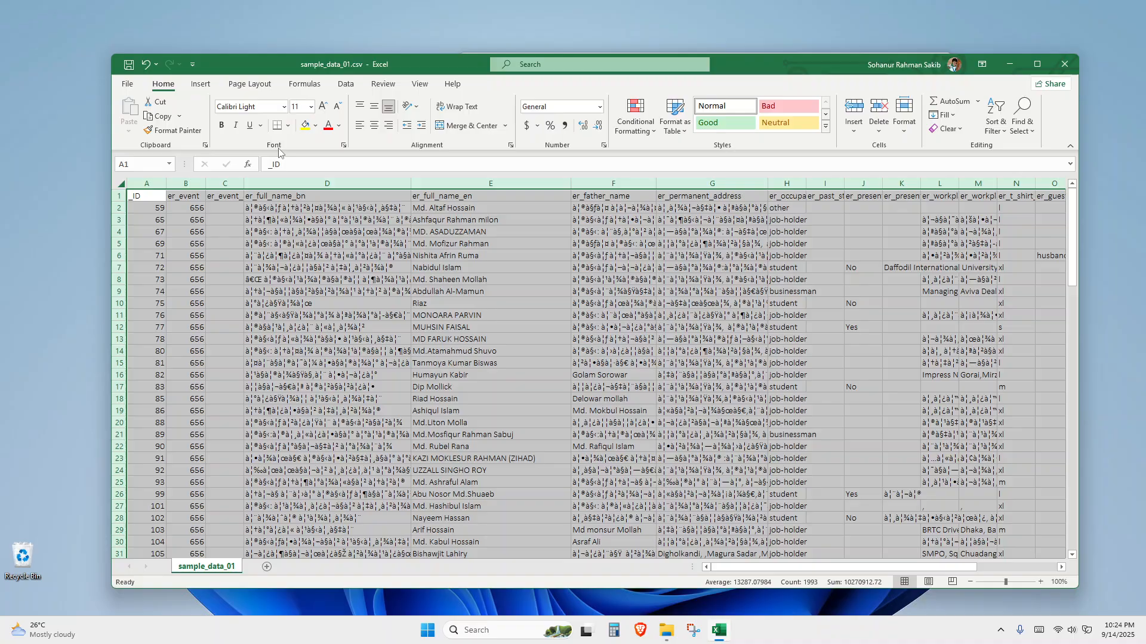
Try the Consolas font on the entire sheet
left_click(284, 107)
scroll(268, 442, "down", 10)
left_click(269, 423)
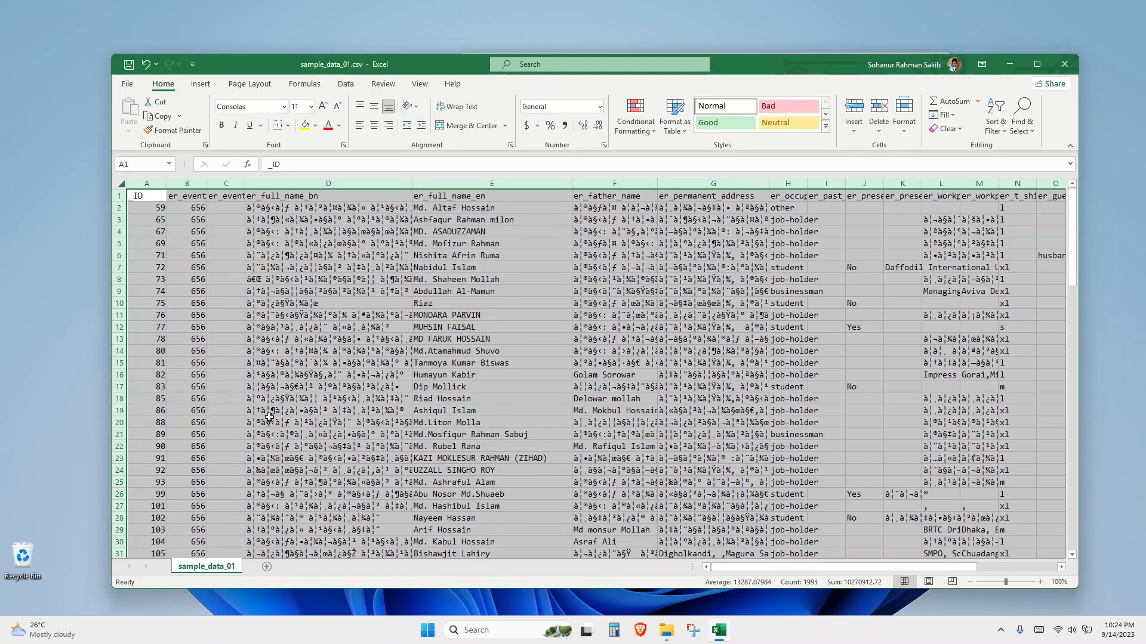
Look through the installed fonts for a Bangla one and try Siyam Rupali on the entire sheet
left_click(285, 108)
scroll(271, 240, "down", 20)
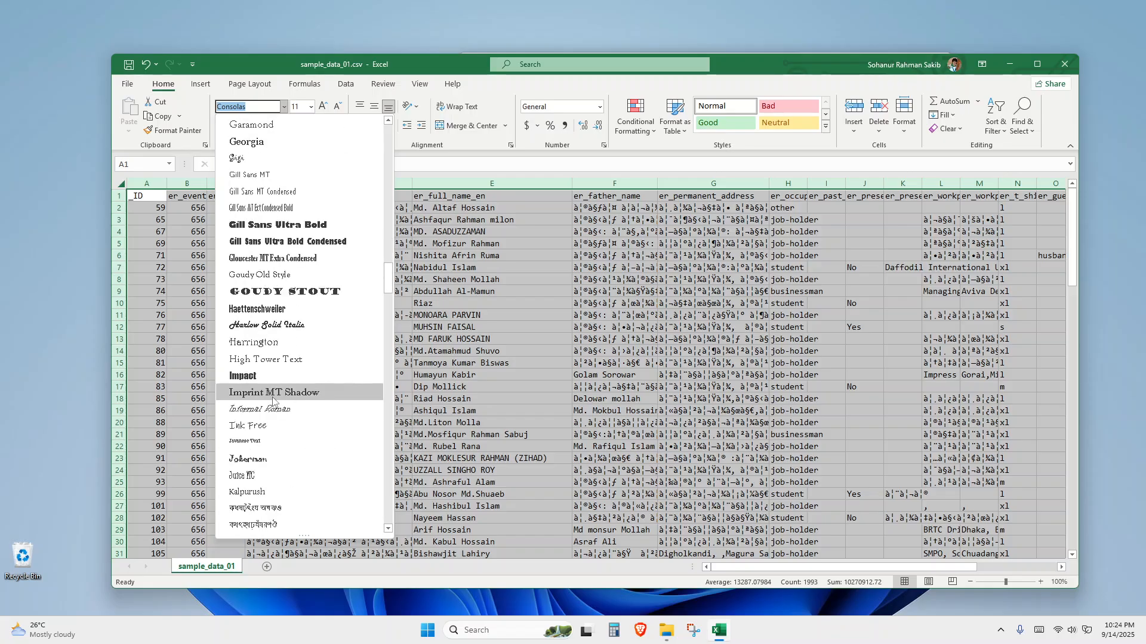
scroll(271, 417, "down", 14)
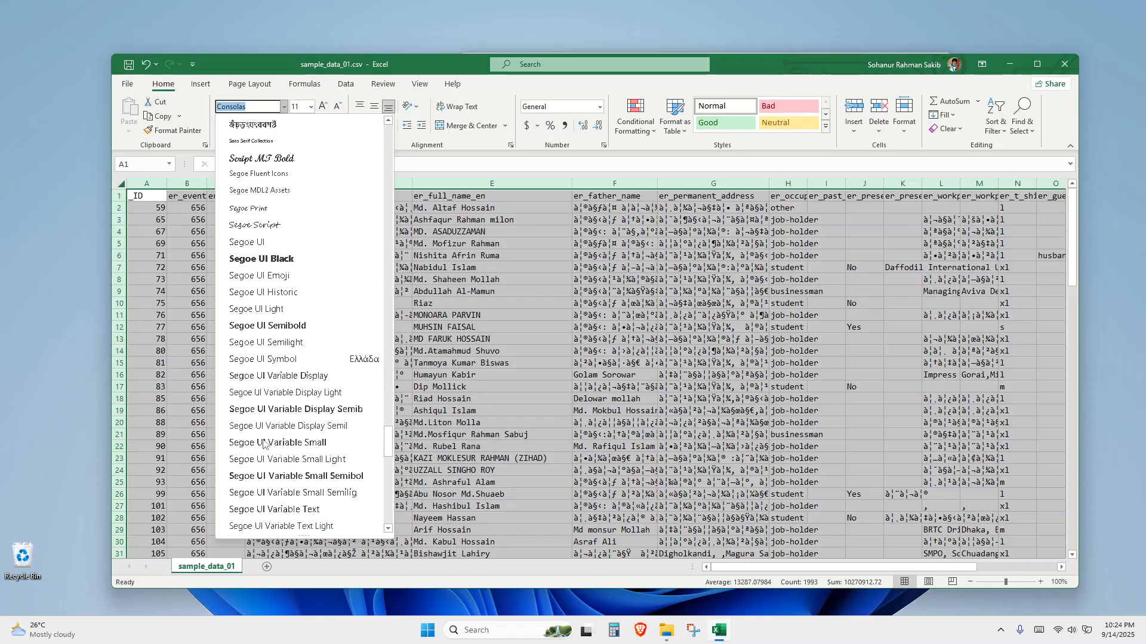
scroll(265, 439, "up", 4)
scroll(266, 442, "down", 16)
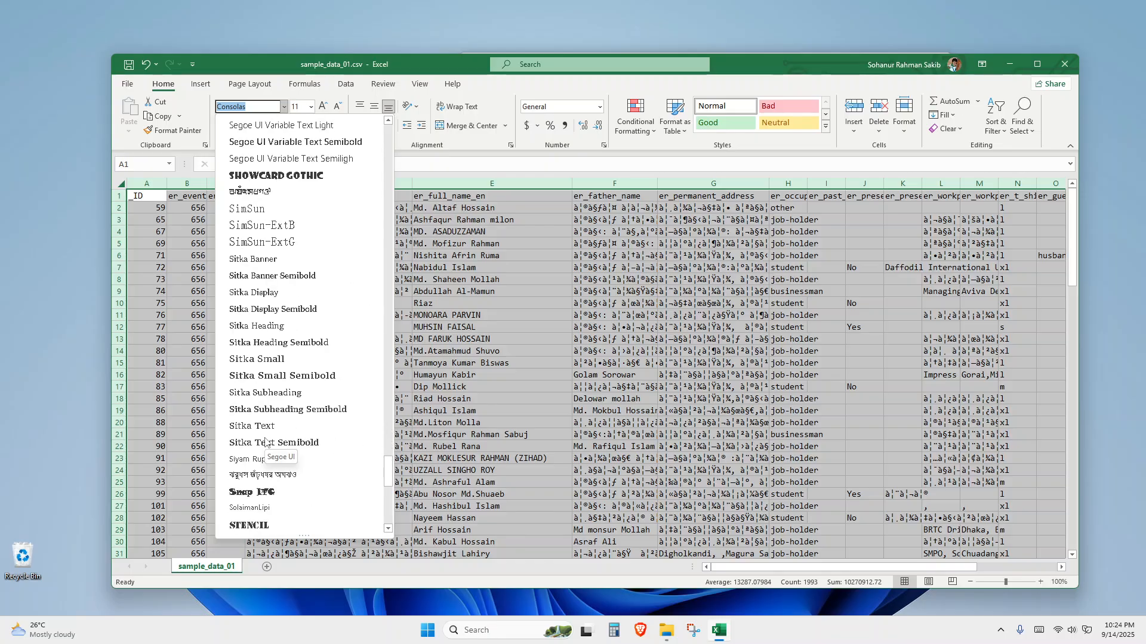
scroll(269, 441, "up", 12)
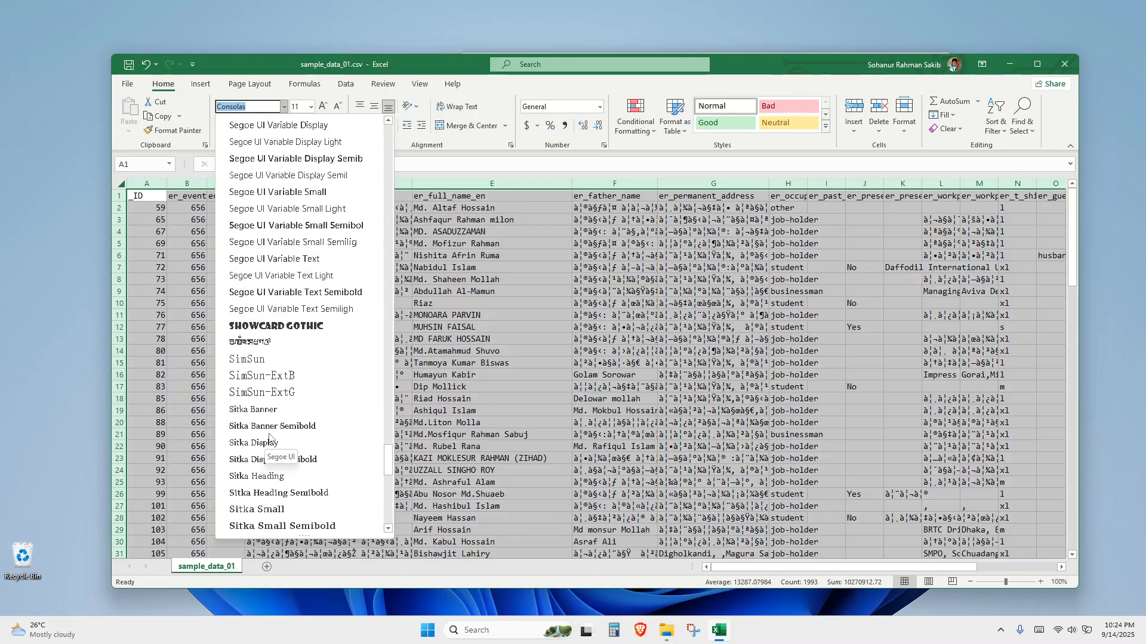
scroll(269, 436, "down", 12)
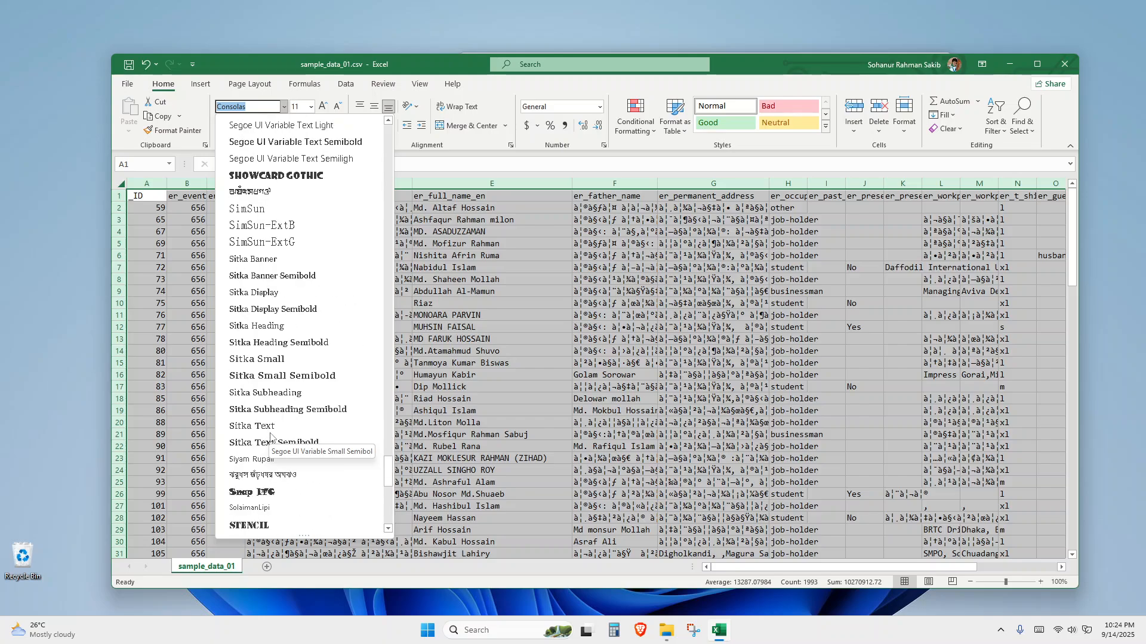
scroll(270, 440, "down", 2)
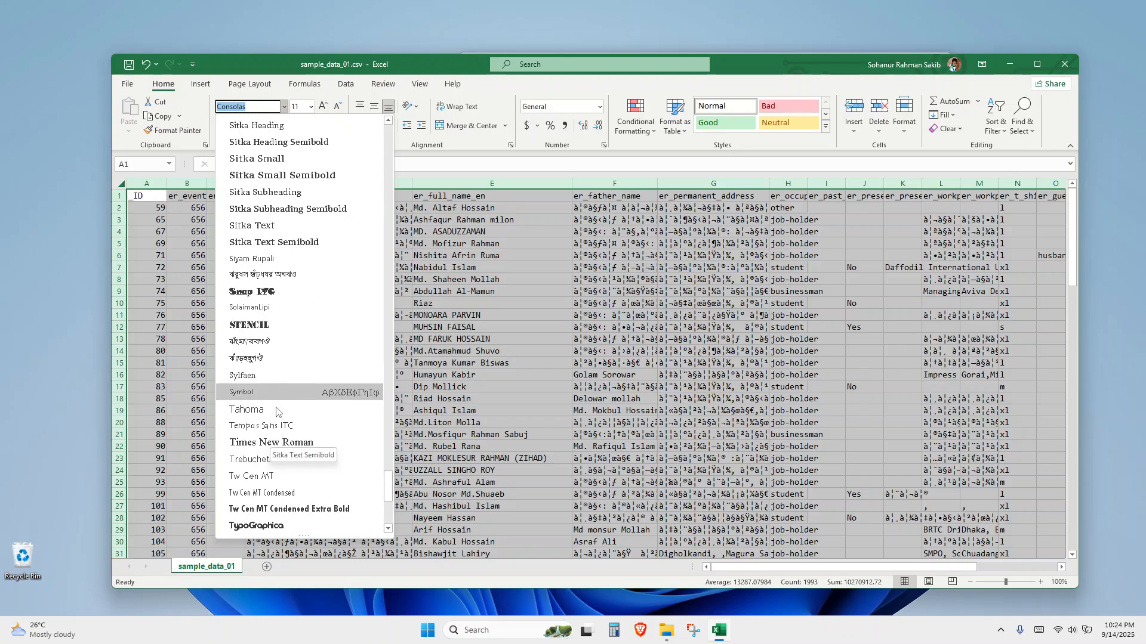
scroll(277, 418, "up", 5)
scroll(283, 397, "up", 7)
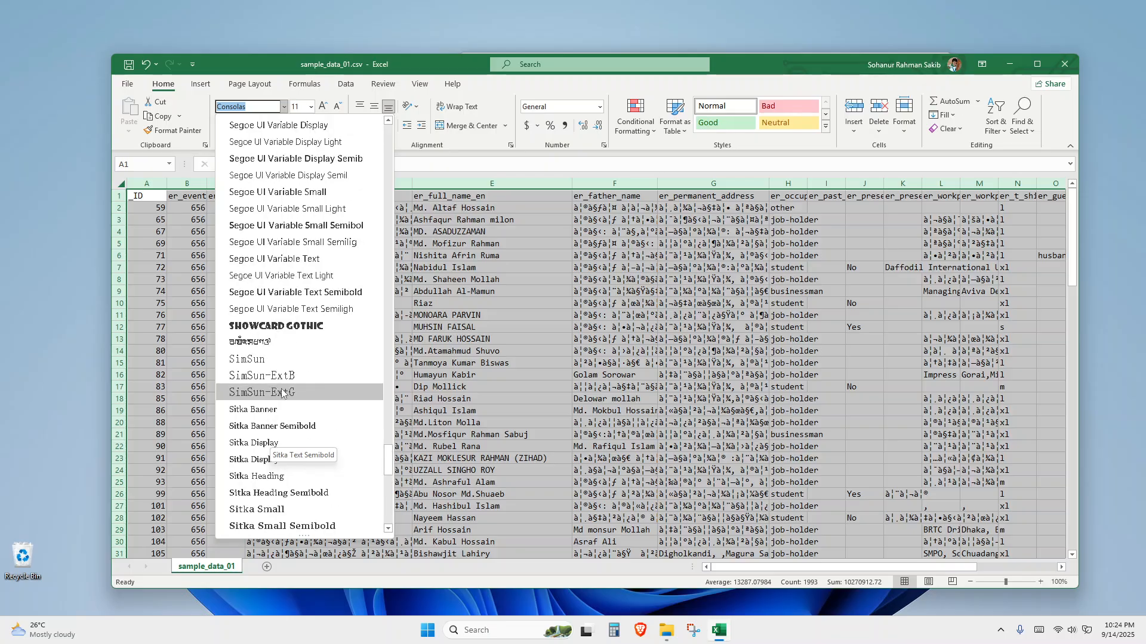
scroll(282, 392, "up", 1)
scroll(282, 400, "down", 6)
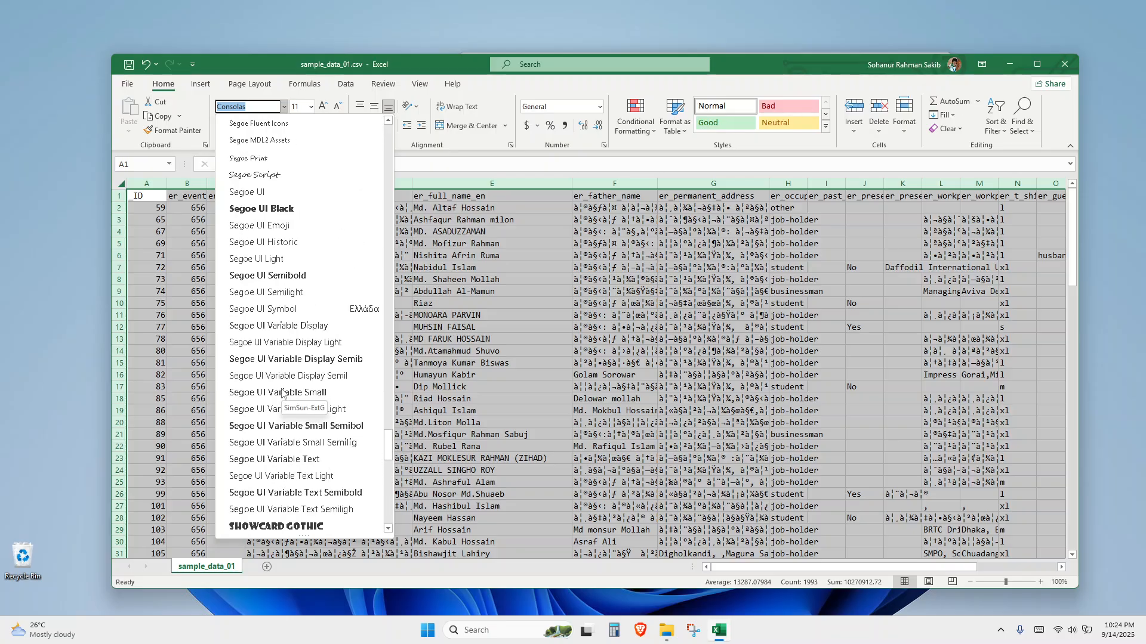
scroll(281, 412, "down", 4)
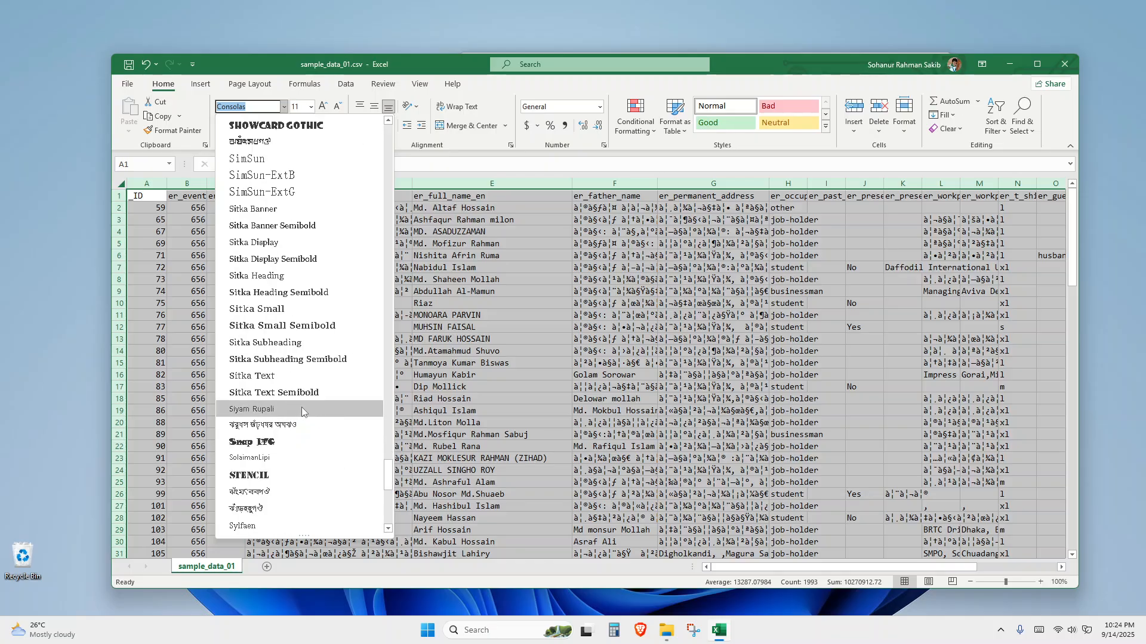
left_click(286, 410)
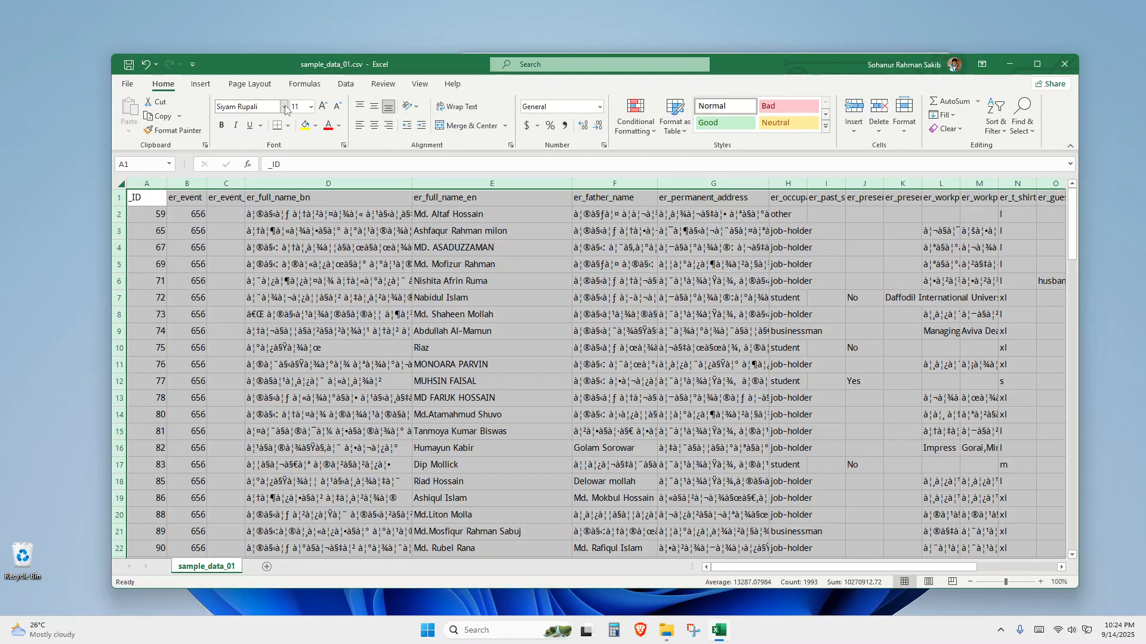
Try the SolaimanLipi font on the entire sheet, and replace it with Li Alinur Niladri Unicode
left_click(285, 107)
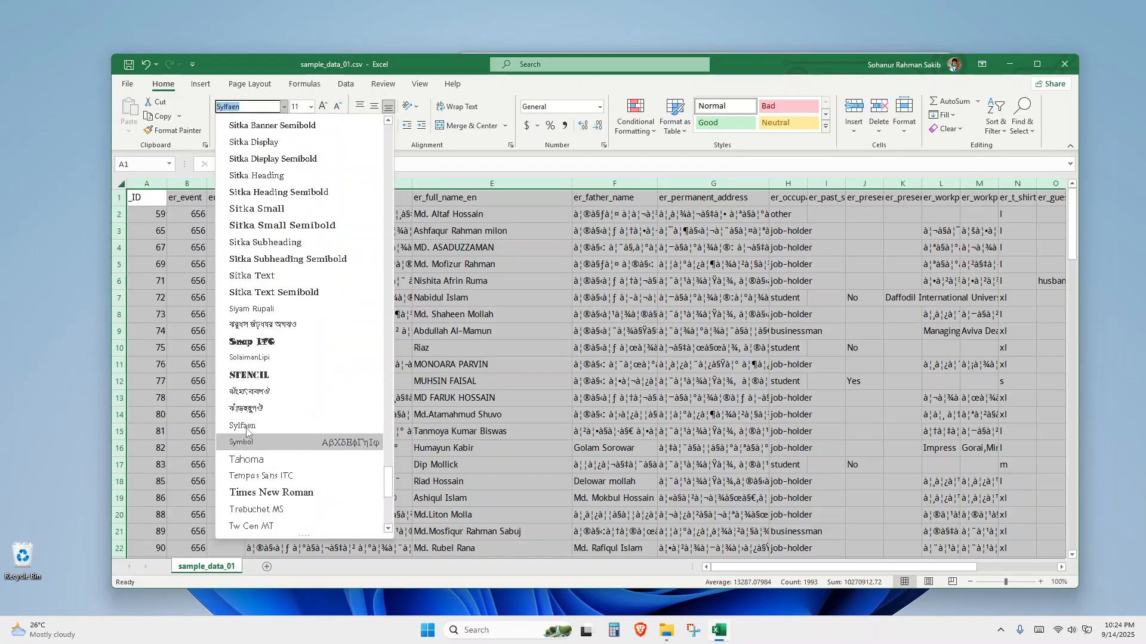
left_click(266, 358)
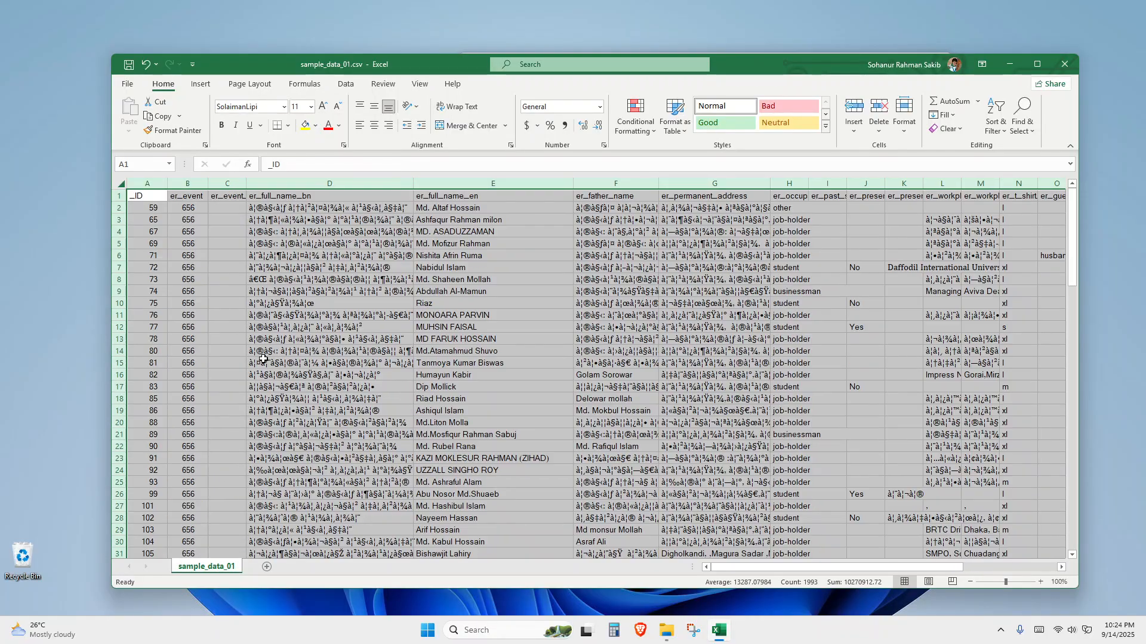
left_click(284, 107)
scroll(280, 457, "up", 5)
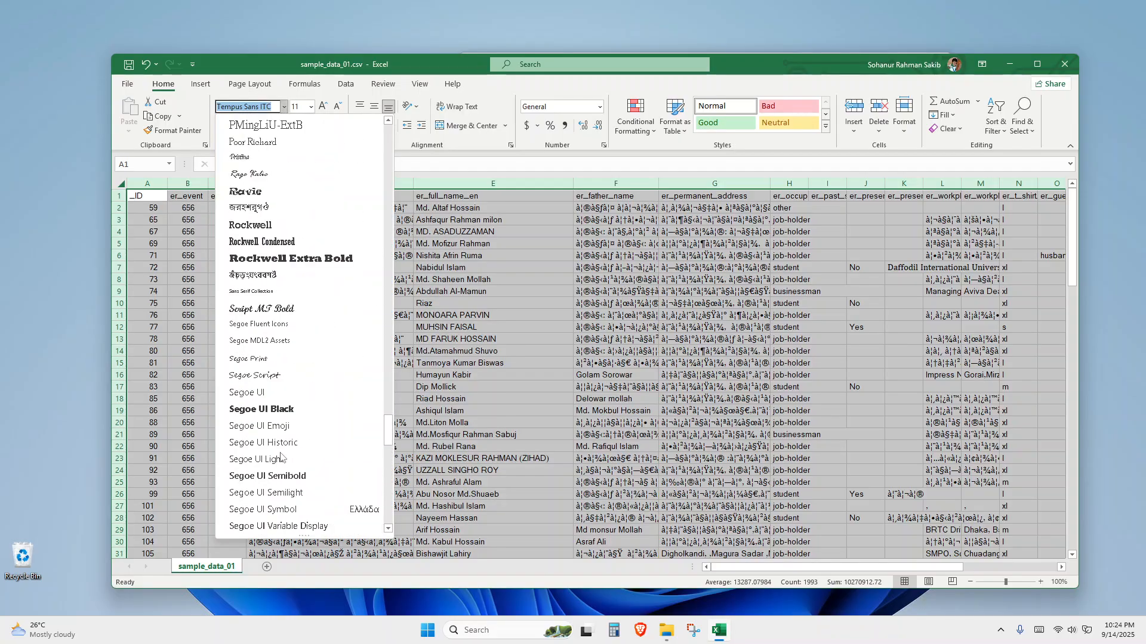
scroll(280, 457, "up", 20)
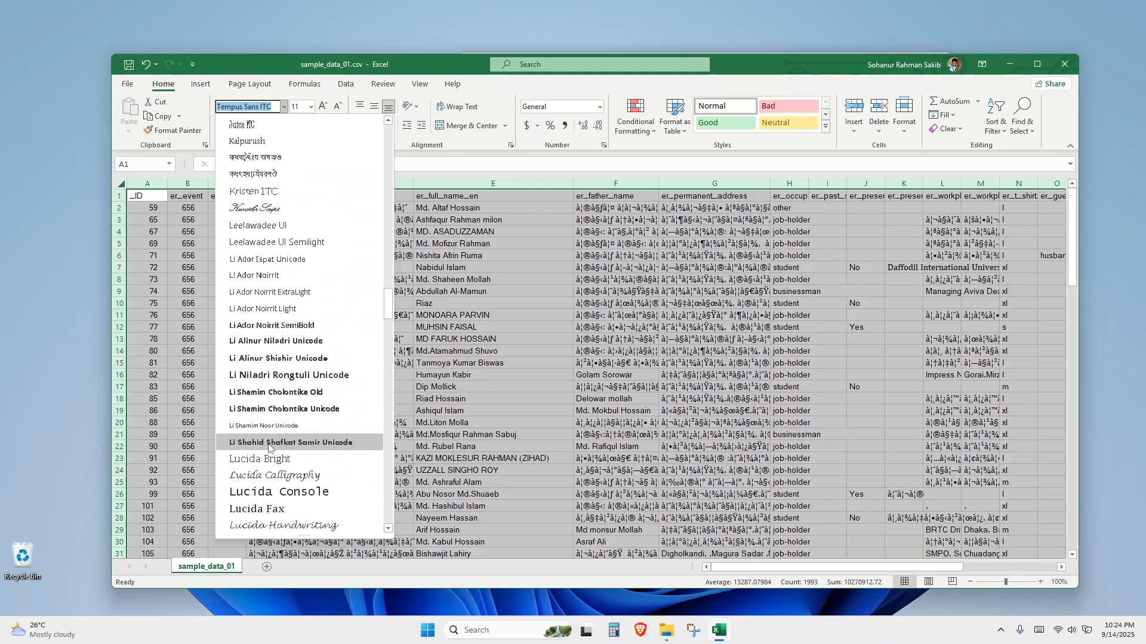
left_click(320, 341)
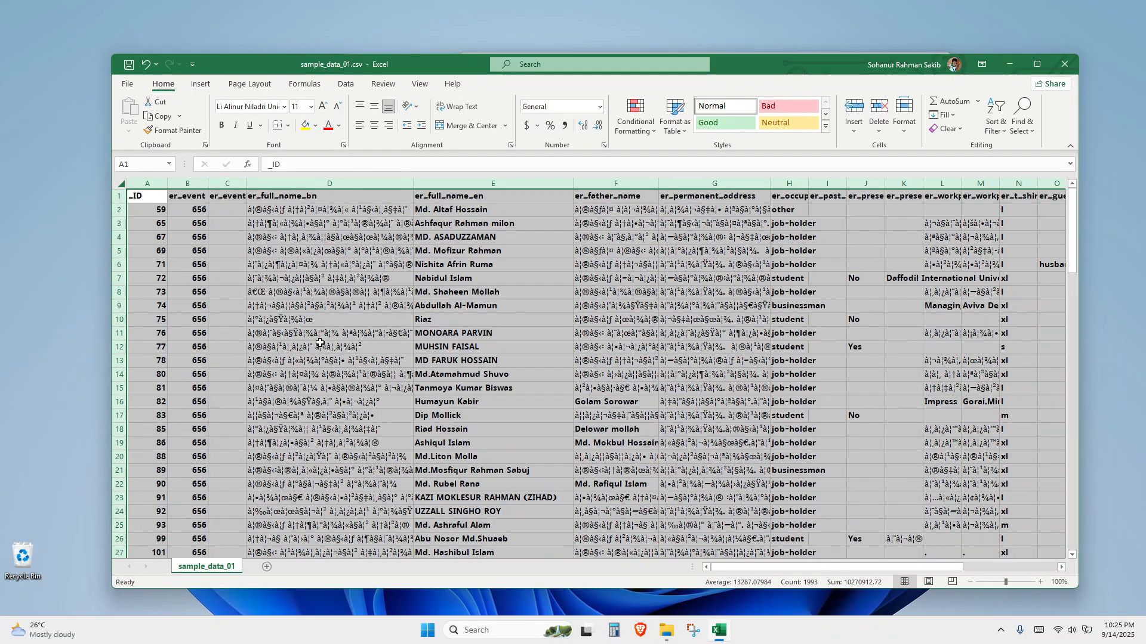
left_click(350, 388)
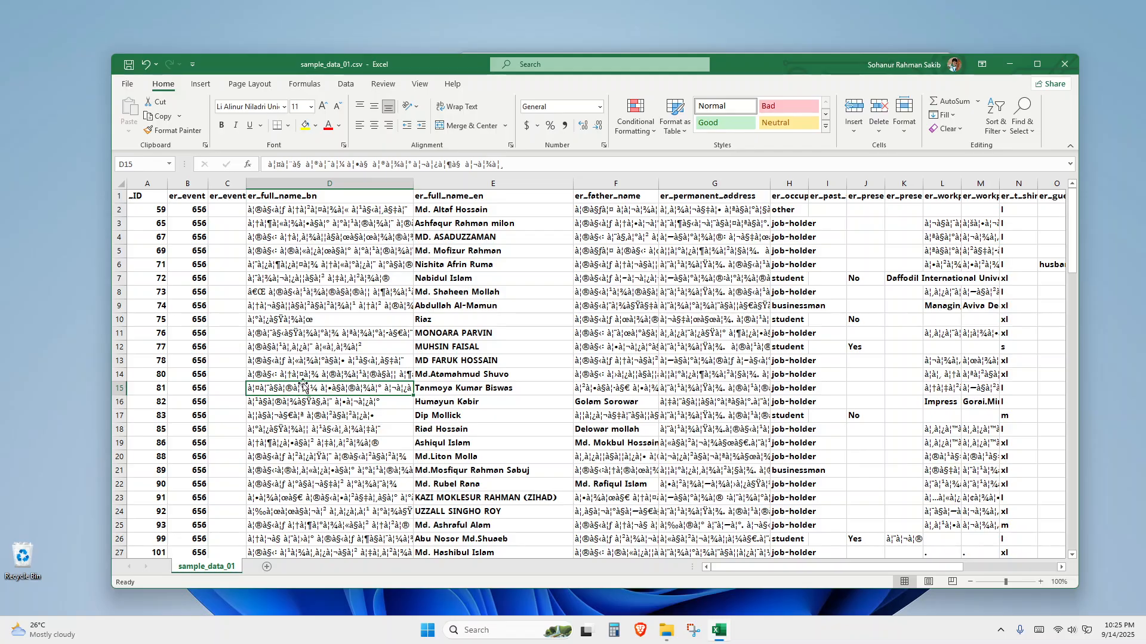
left_click(125, 182)
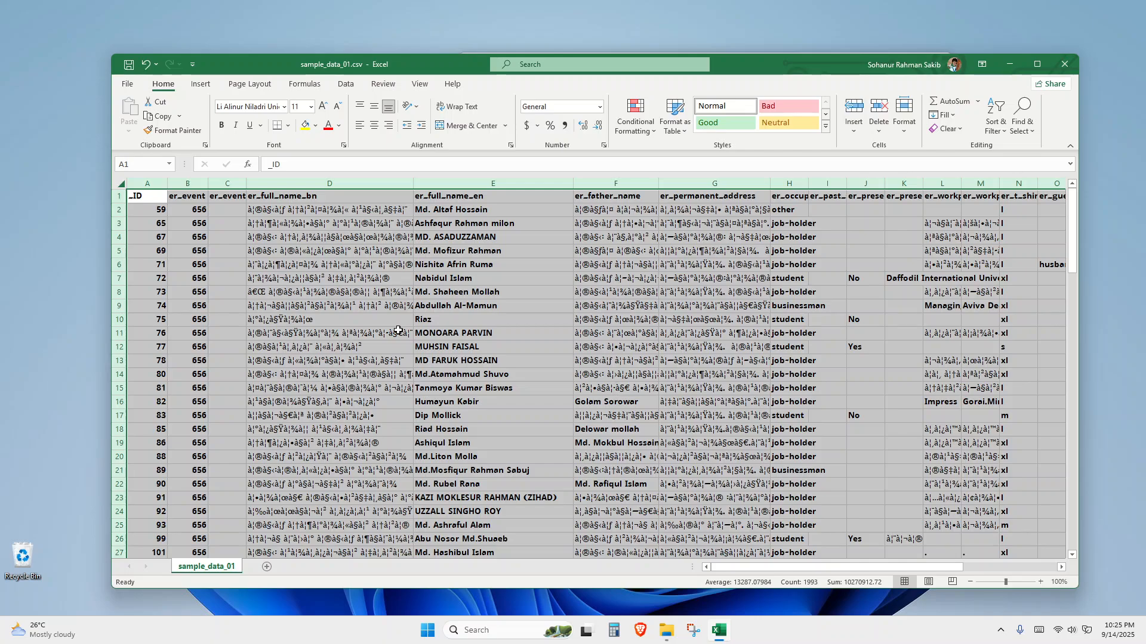
left_click(536, 309)
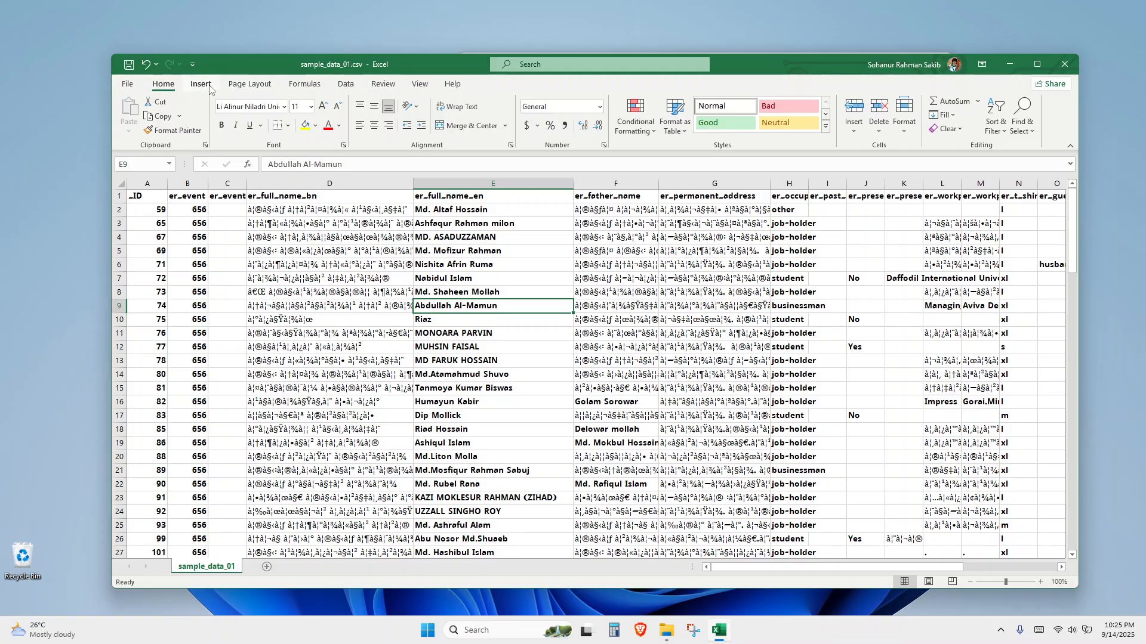
Start a text/CSV data import of sample_data_01.csv from the Sample folder on the Desktop
left_click(347, 84)
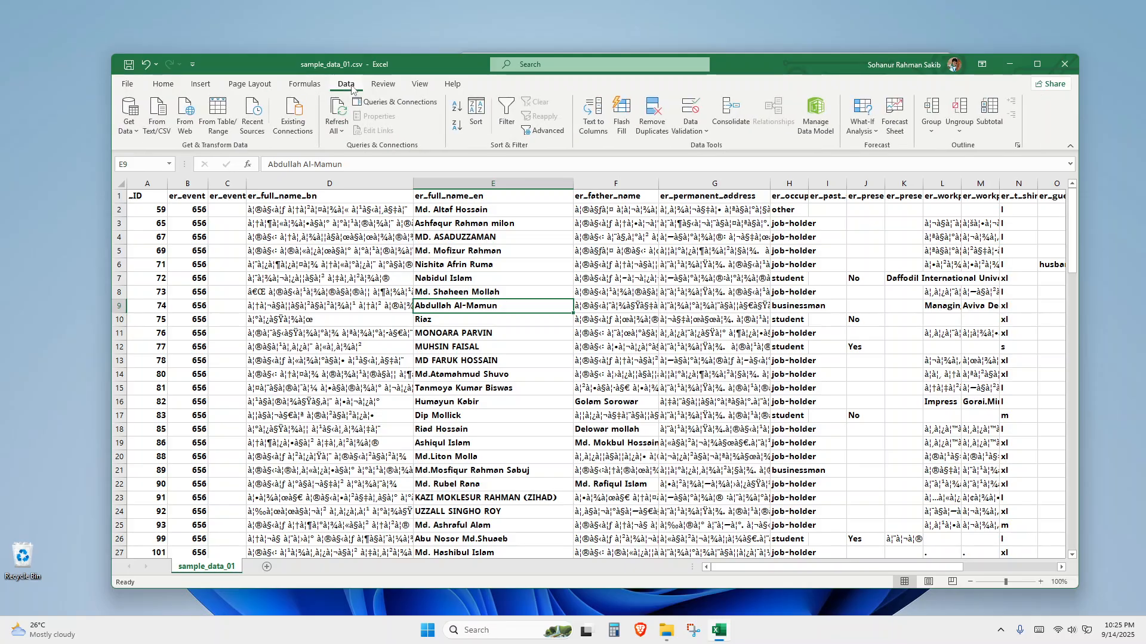
left_click(132, 128)
mouse_move(142, 154)
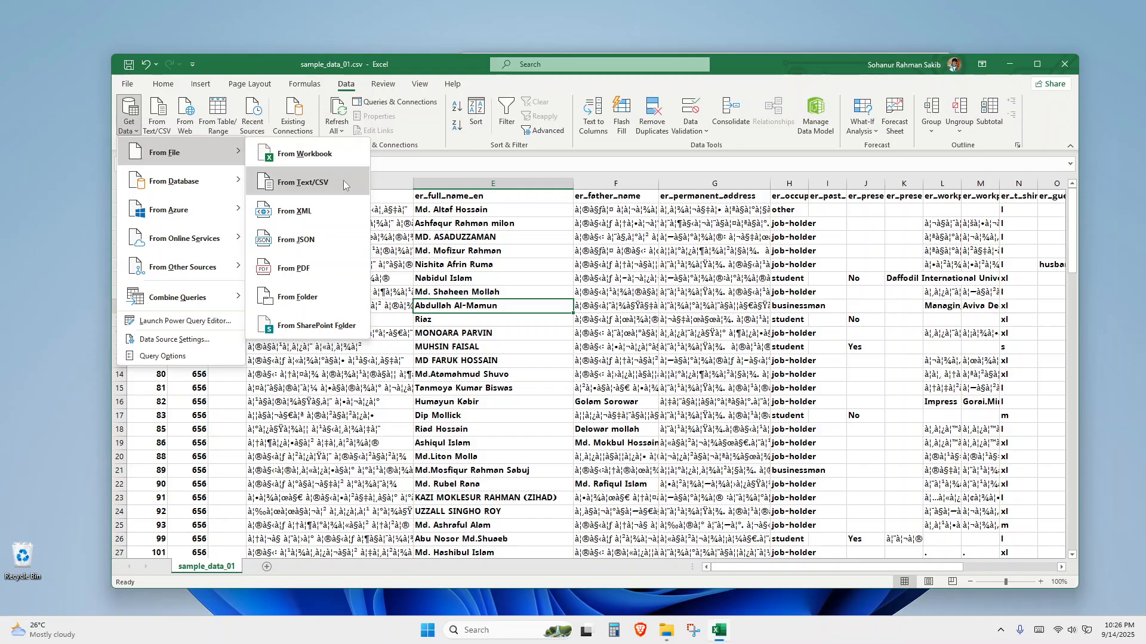
left_click(315, 187)
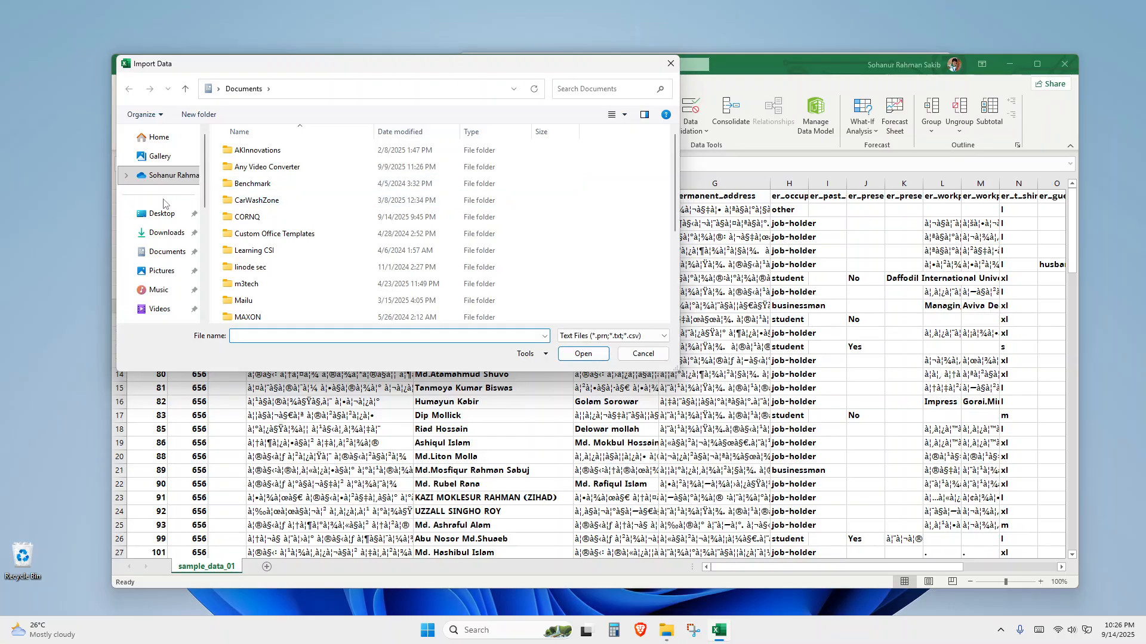
left_click(162, 214)
double_click(247, 182)
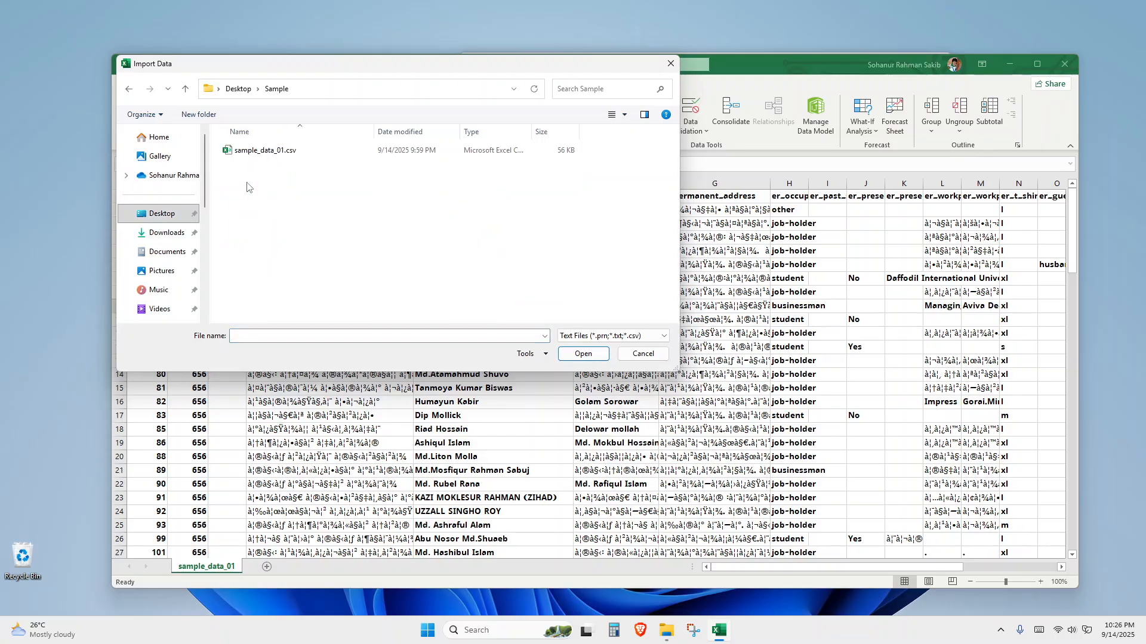
left_click(325, 152)
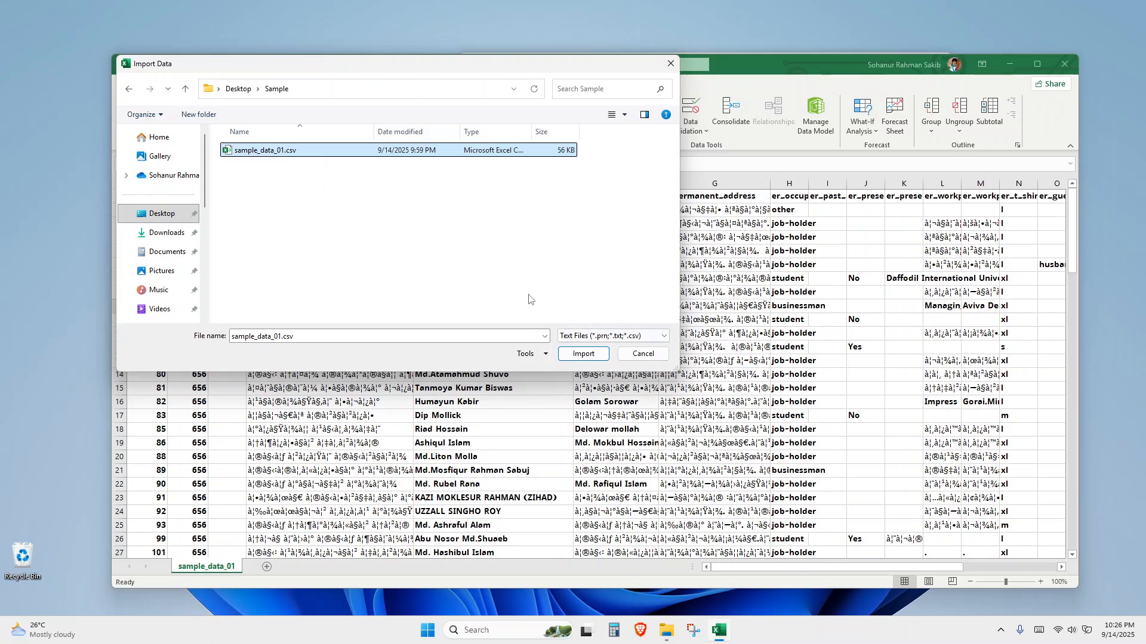
left_click(585, 355)
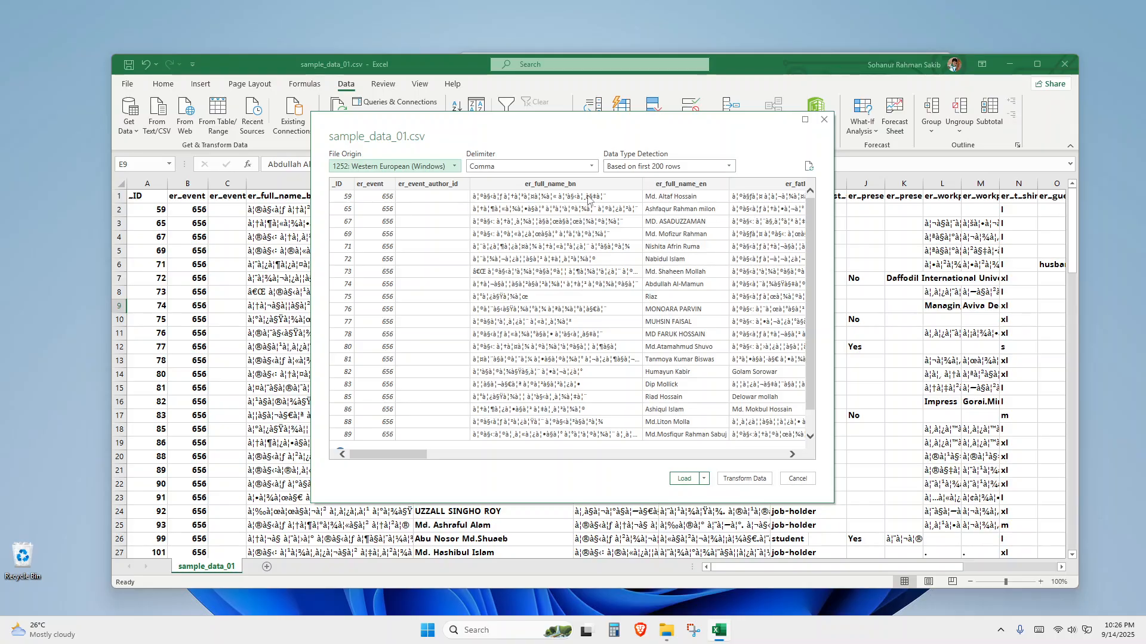
Set the import's file origin to 65001: Unicode (UTF-8), load the data into a new sheet and maximize the window
mouse_move(407, 455)
left_mouse_down()
mouse_move(537, 456)
mouse_move(384, 453)
left_mouse_up()
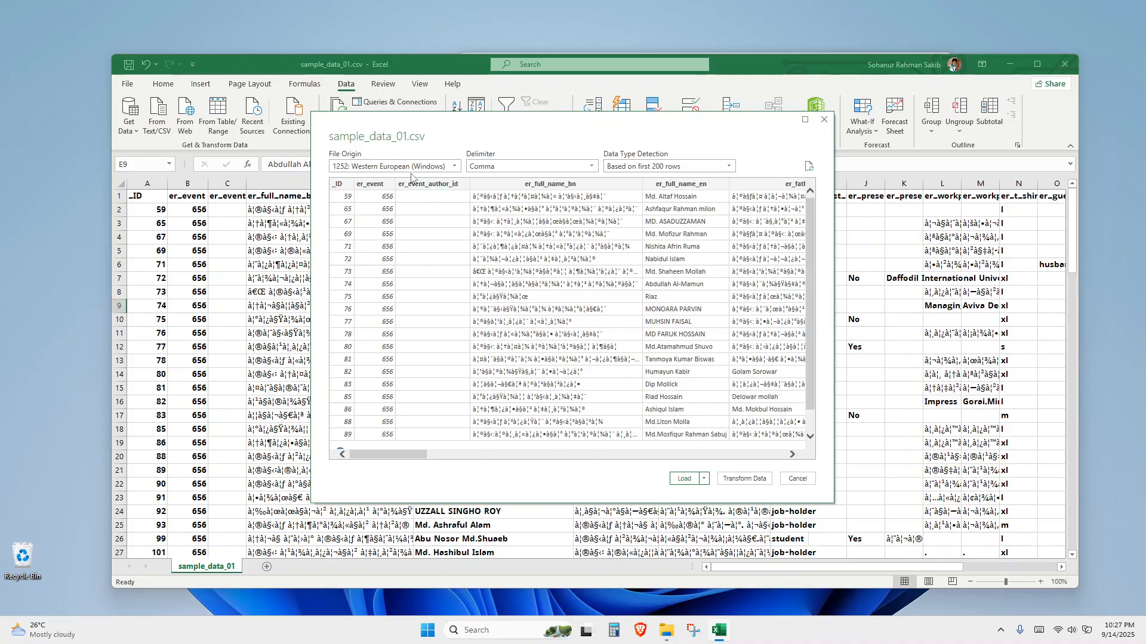
left_click(417, 169)
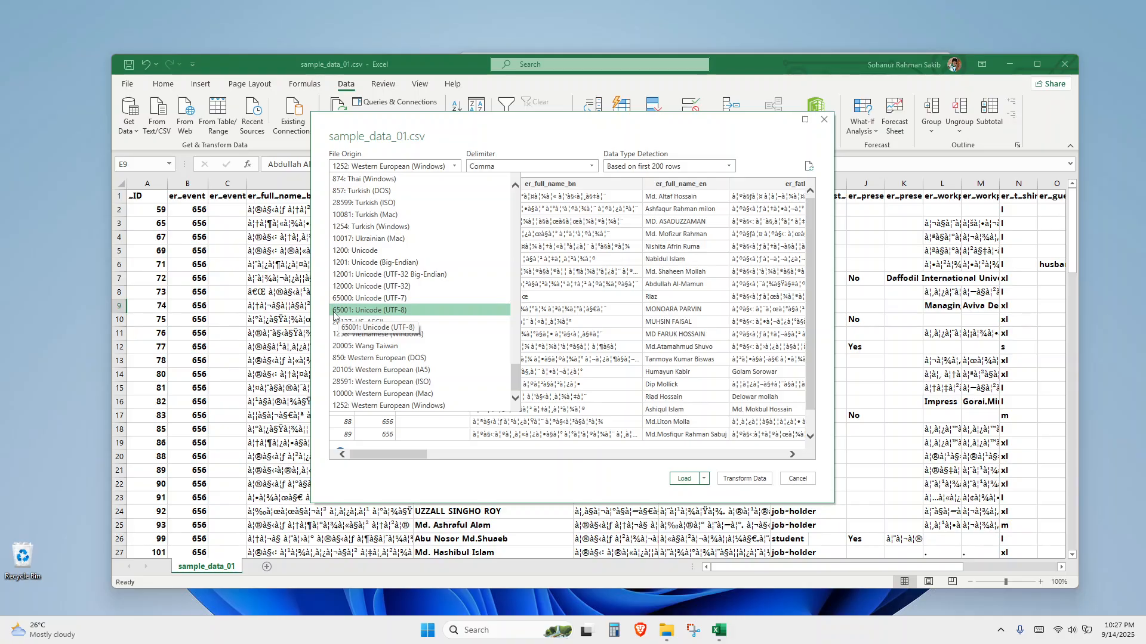
left_click(418, 311)
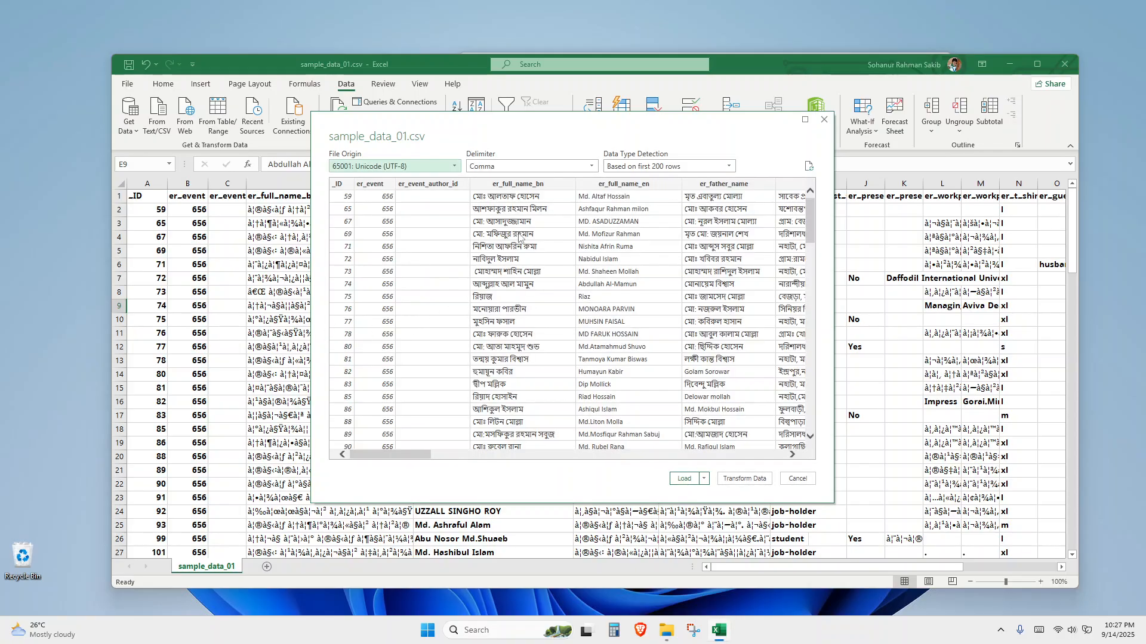
mouse_move(404, 455)
left_mouse_down()
mouse_move(507, 458)
mouse_move(404, 458)
left_mouse_up()
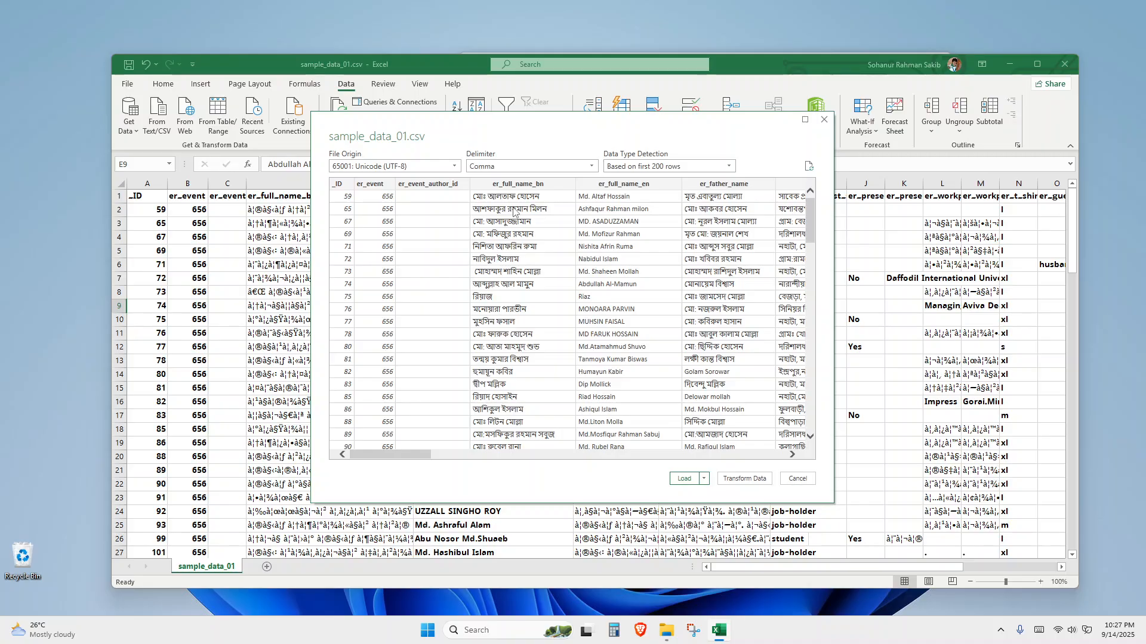
scroll(512, 251, "down", 1)
scroll(538, 357, "up", 3)
left_click(674, 484)
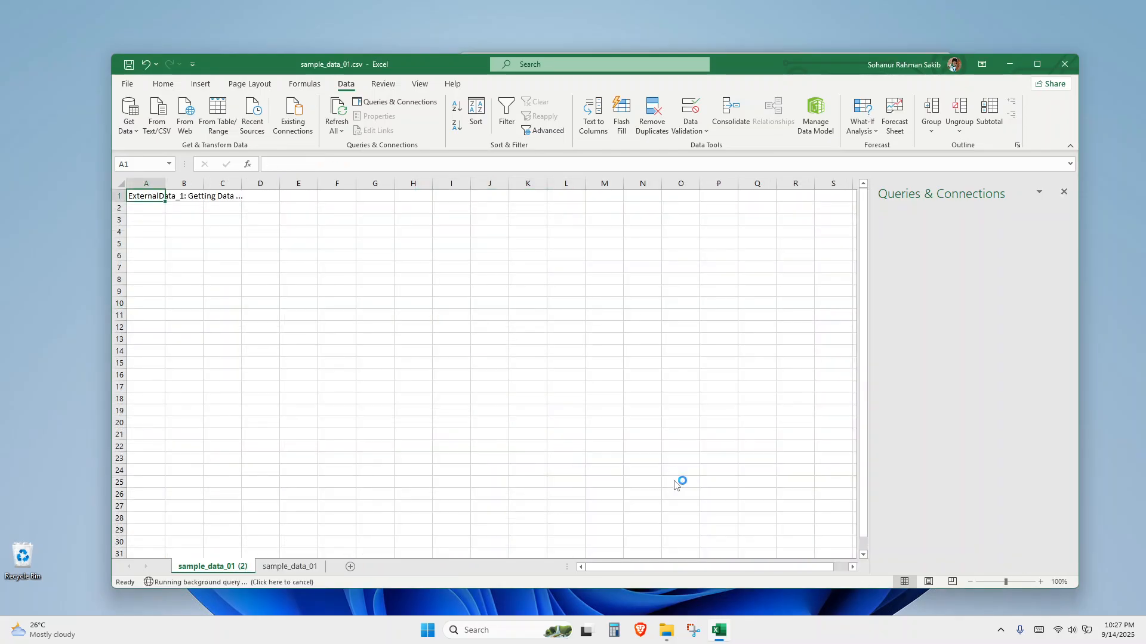
left_click(1037, 64)
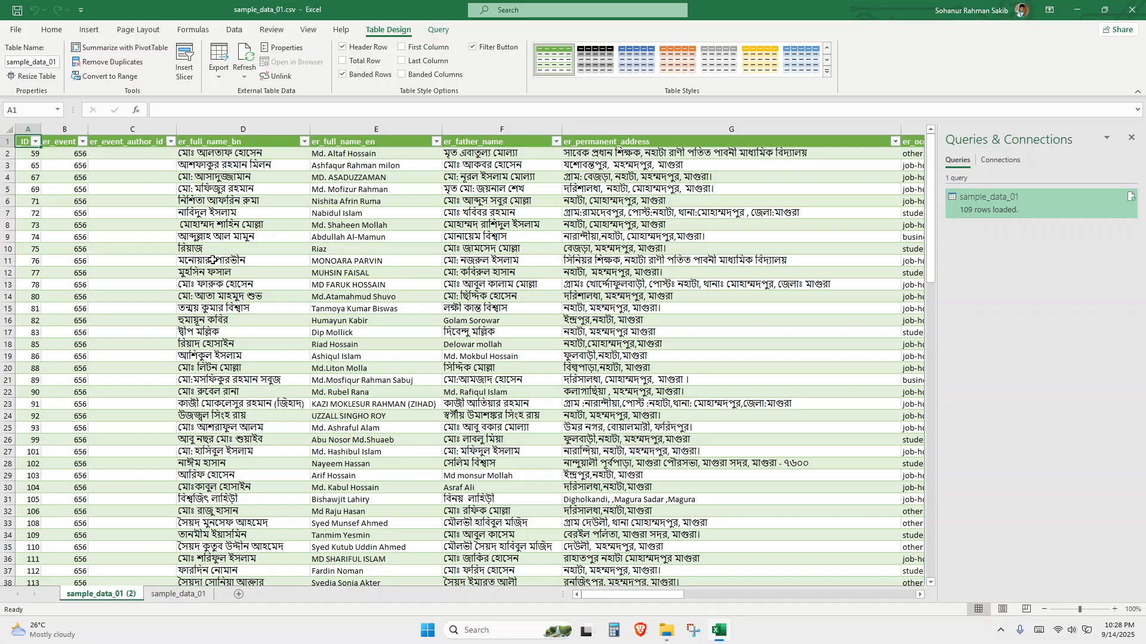
Save the workbook in the Sample folder as an Excel Workbook named sample_data_01_output.xlsx
left_click(15, 33)
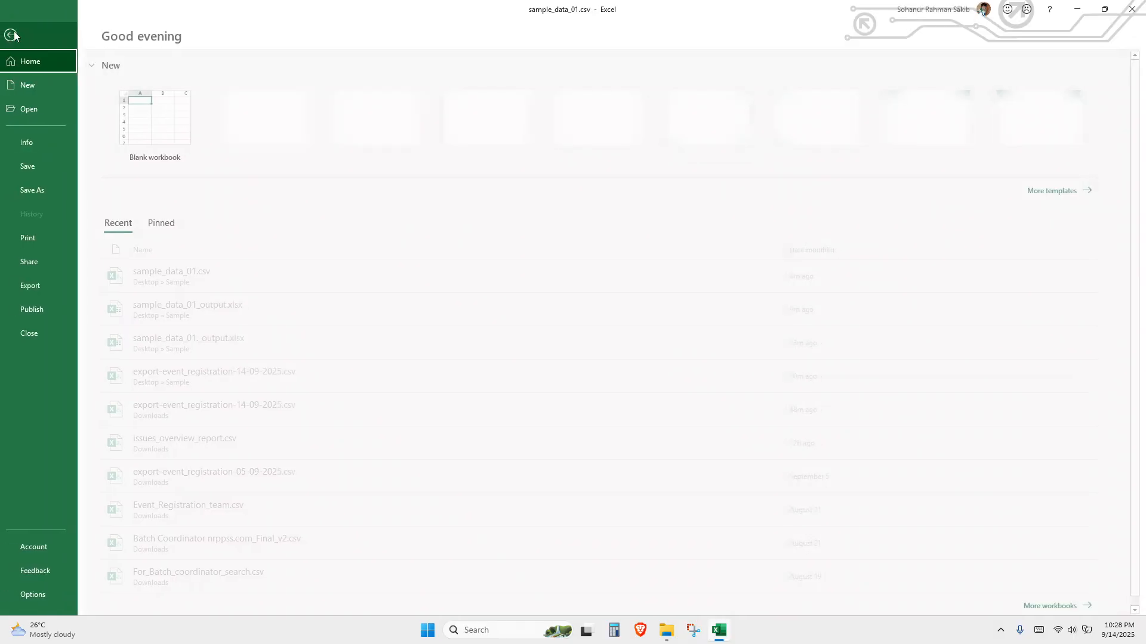
left_click(43, 191)
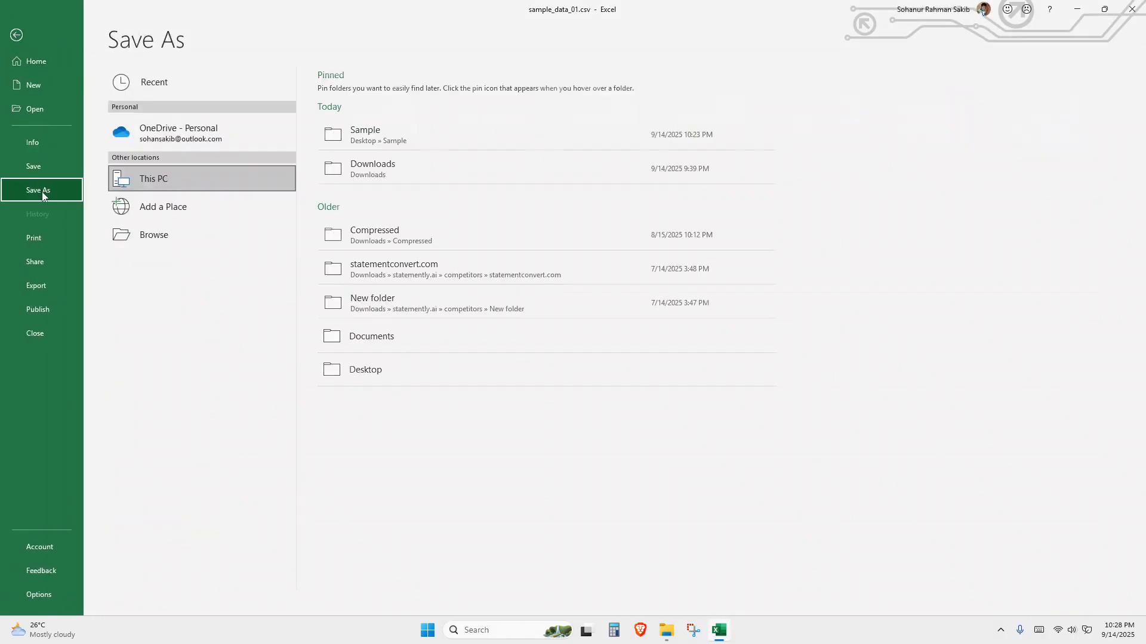
left_click(341, 133)
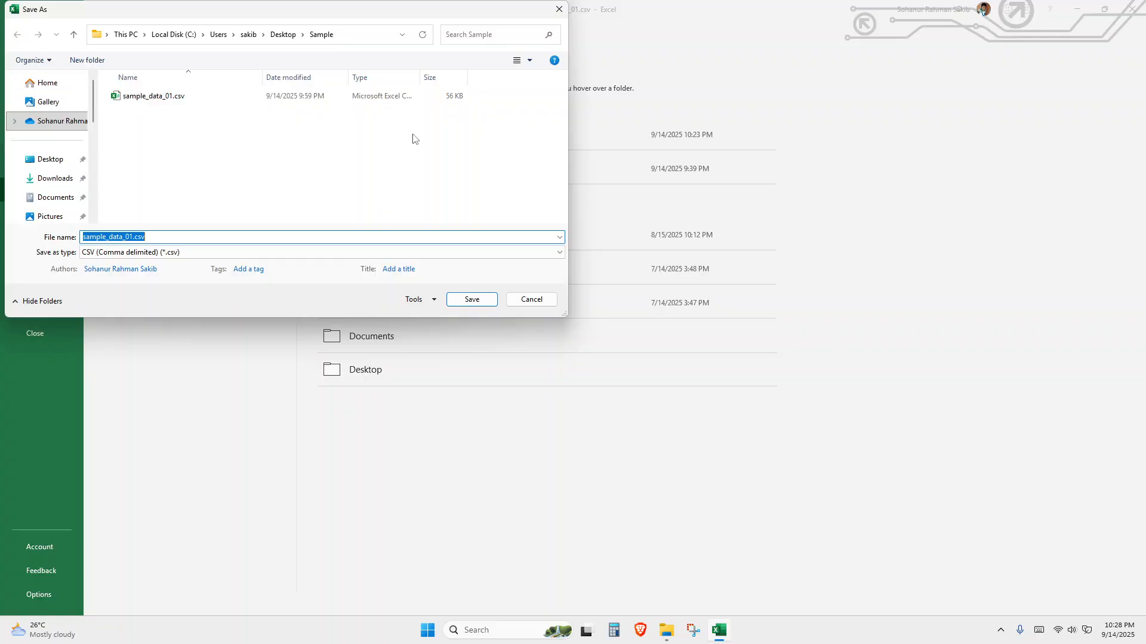
left_click(170, 252)
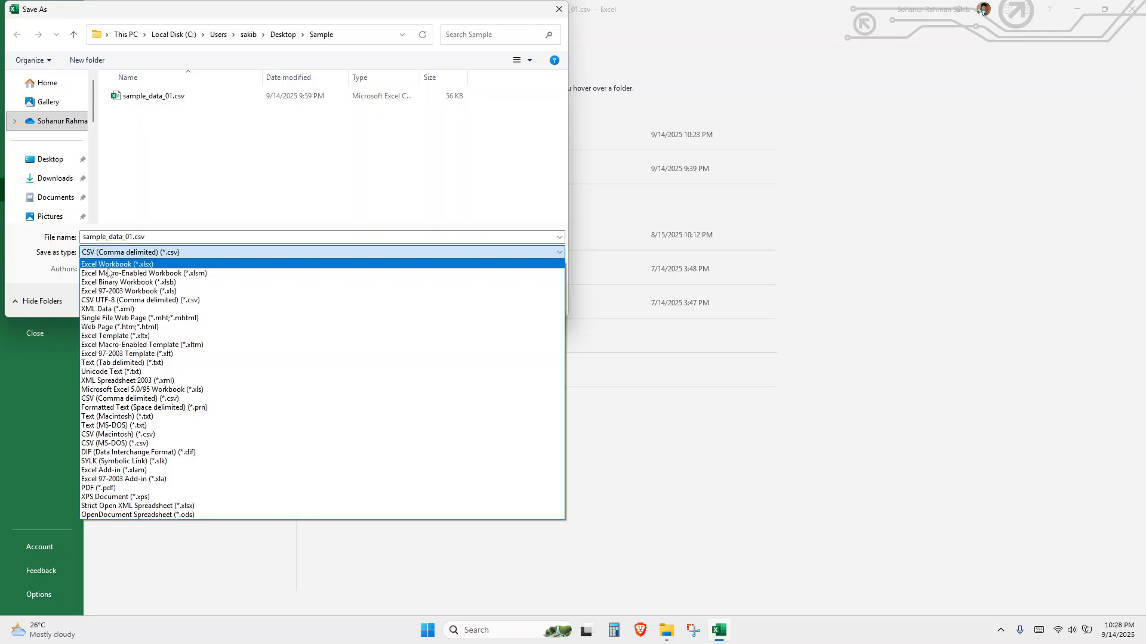
left_click(166, 265)
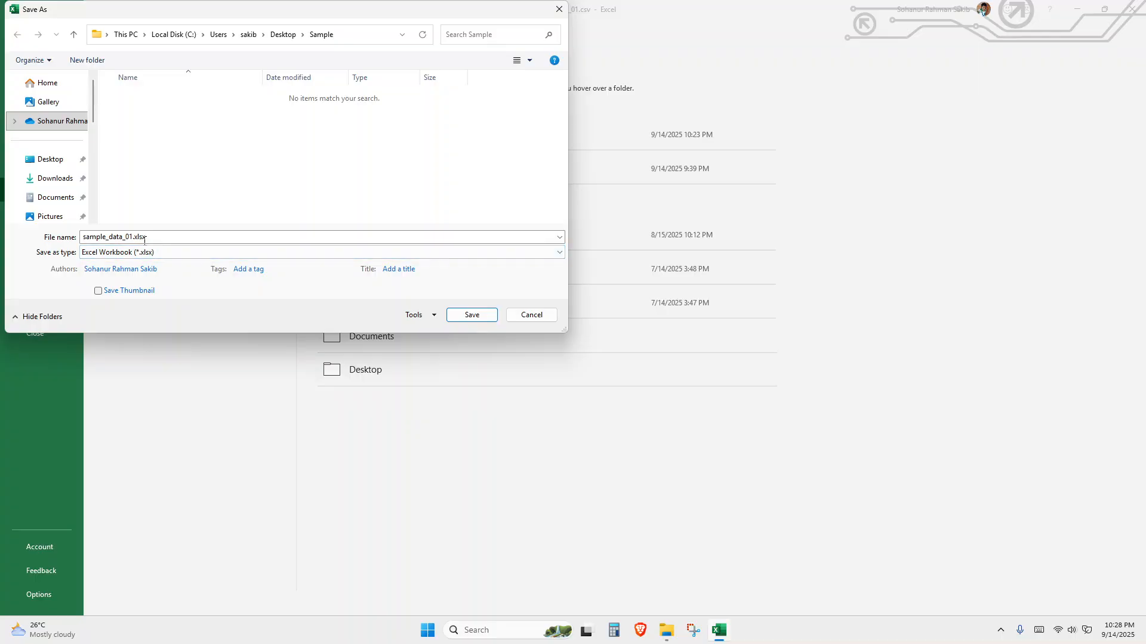
left_click(160, 237)
left_click(160, 237)
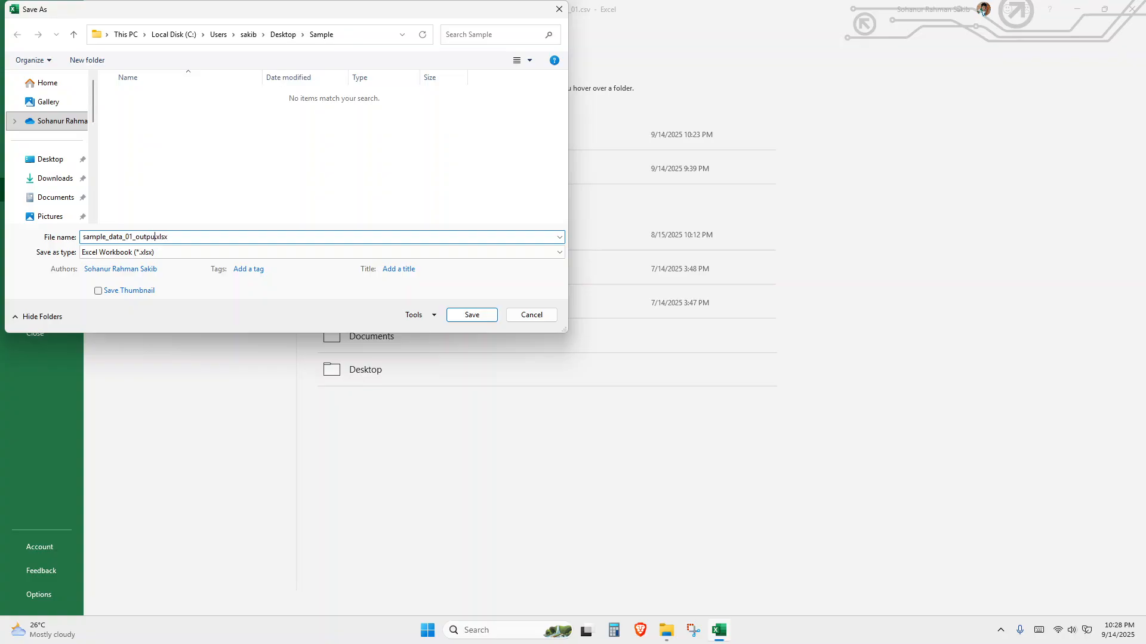
type("T")
key("BackSpace")
type("t")
left_click(471, 314)
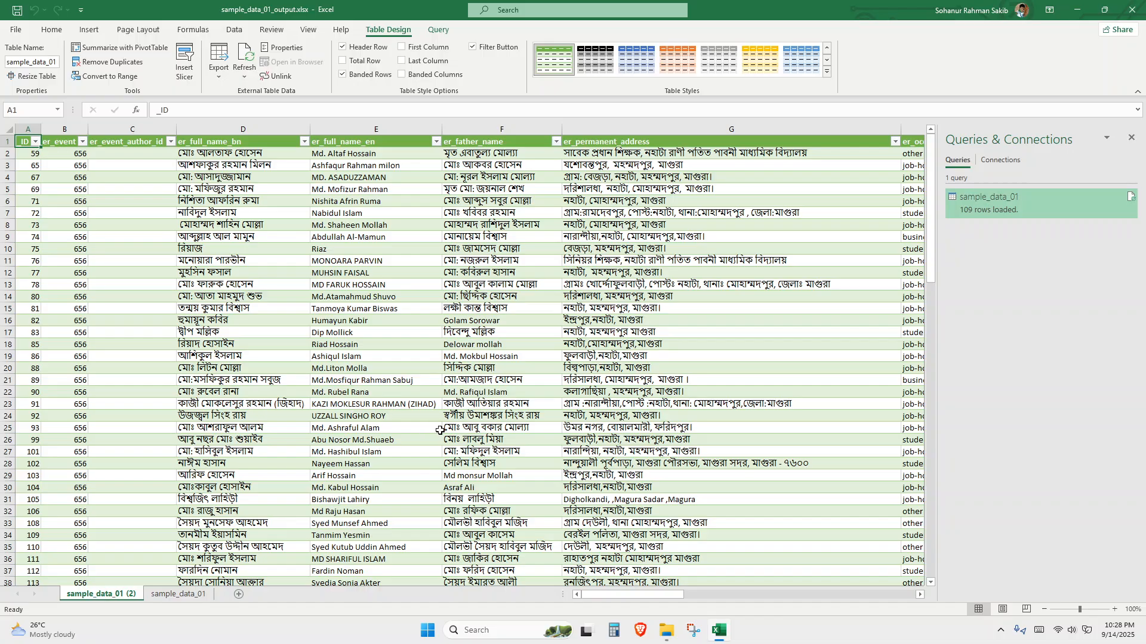
Close the workbook, reopen sample_data_01_output.xlsx from the Sample folder and check the Bangla text in the er_full_name_bn column
left_click_drag(385, 6, 408, 58)
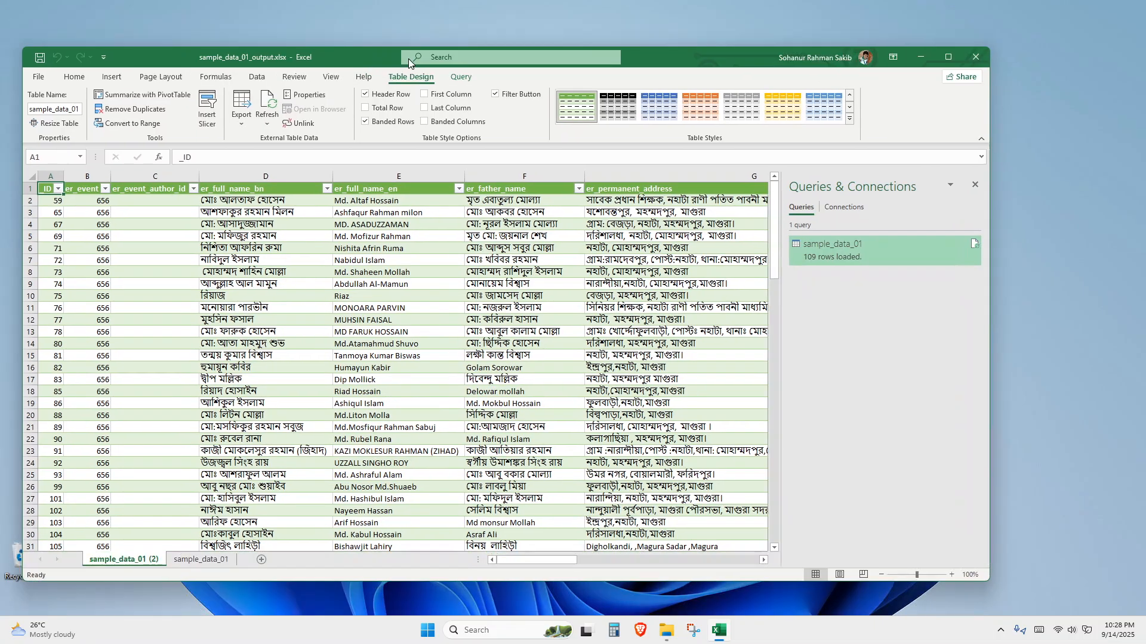
left_click(978, 56)
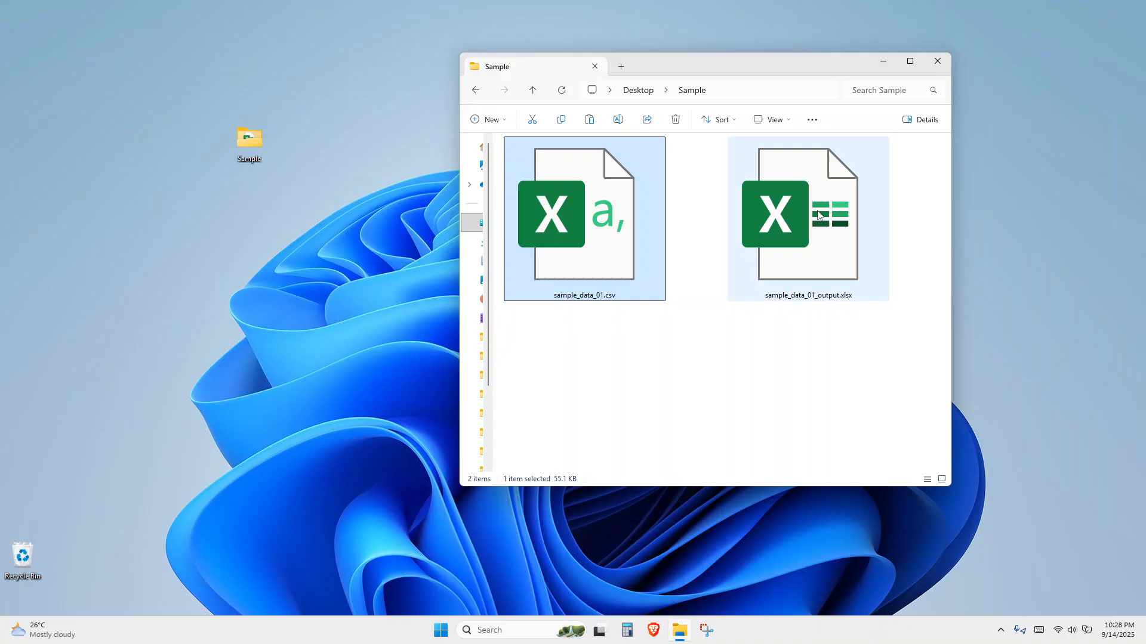
left_click(698, 320)
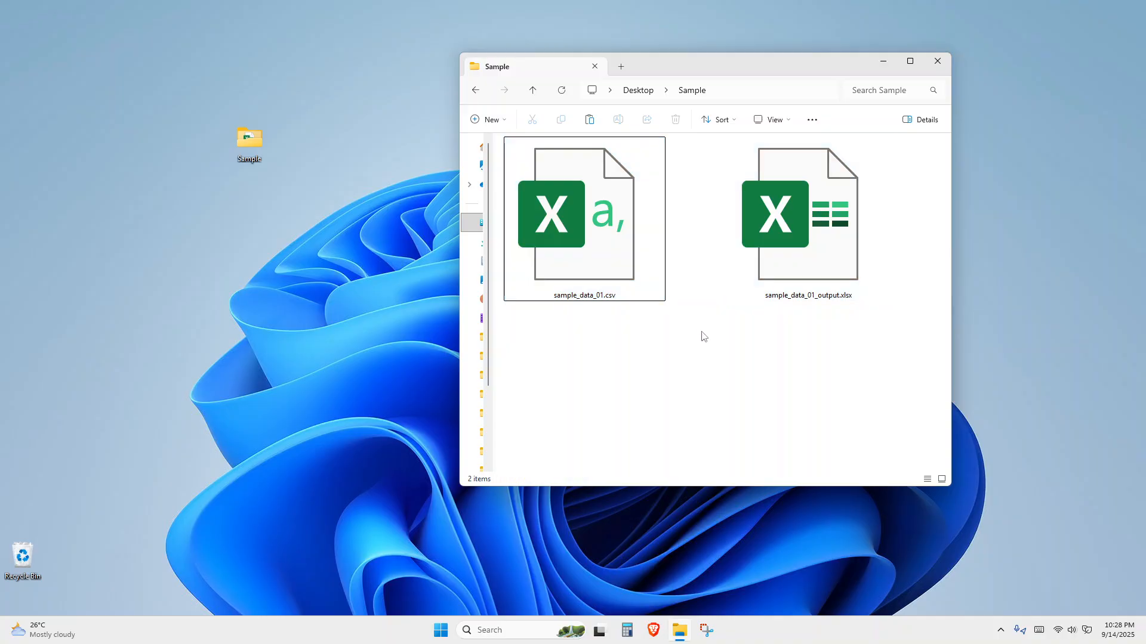
double_click(817, 263)
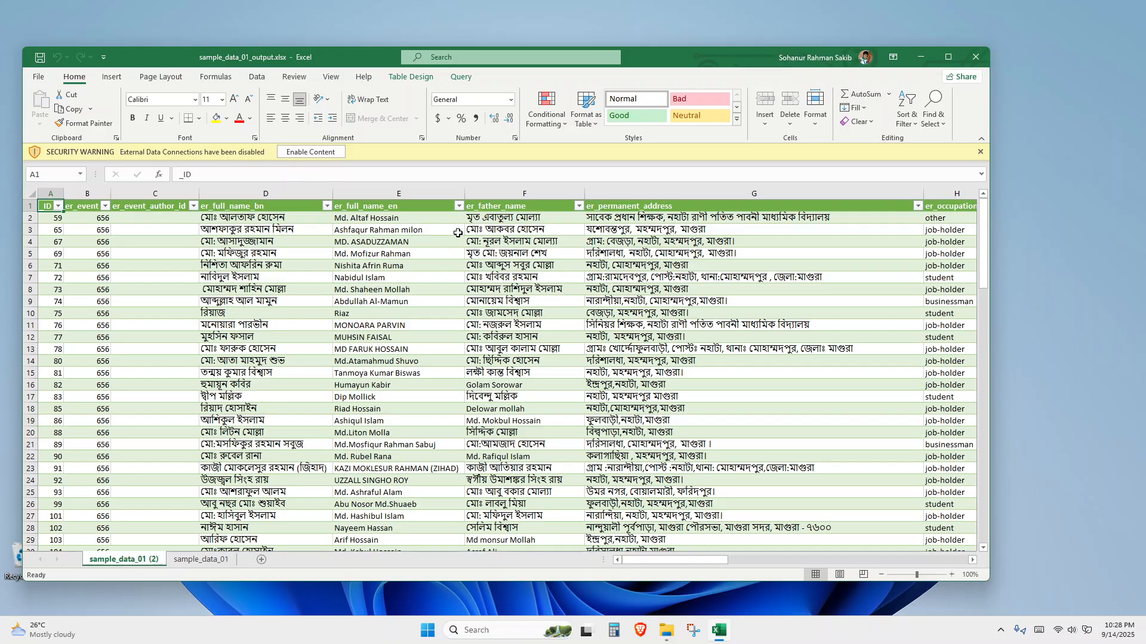
left_click_drag(255, 218, 235, 515)
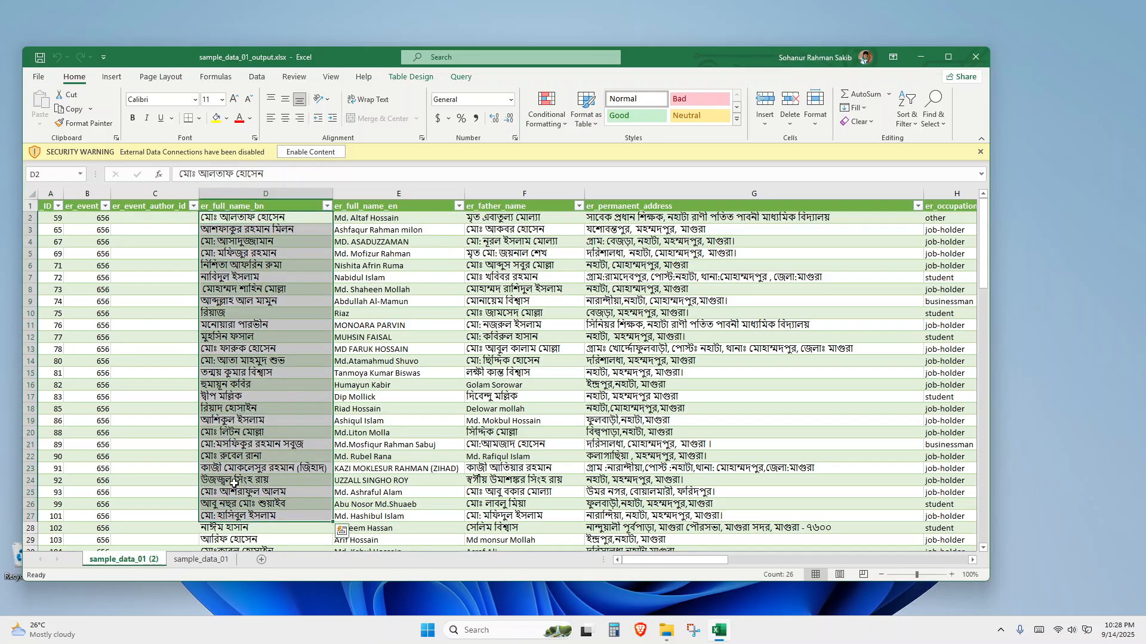
scroll(235, 482, "down", 8)
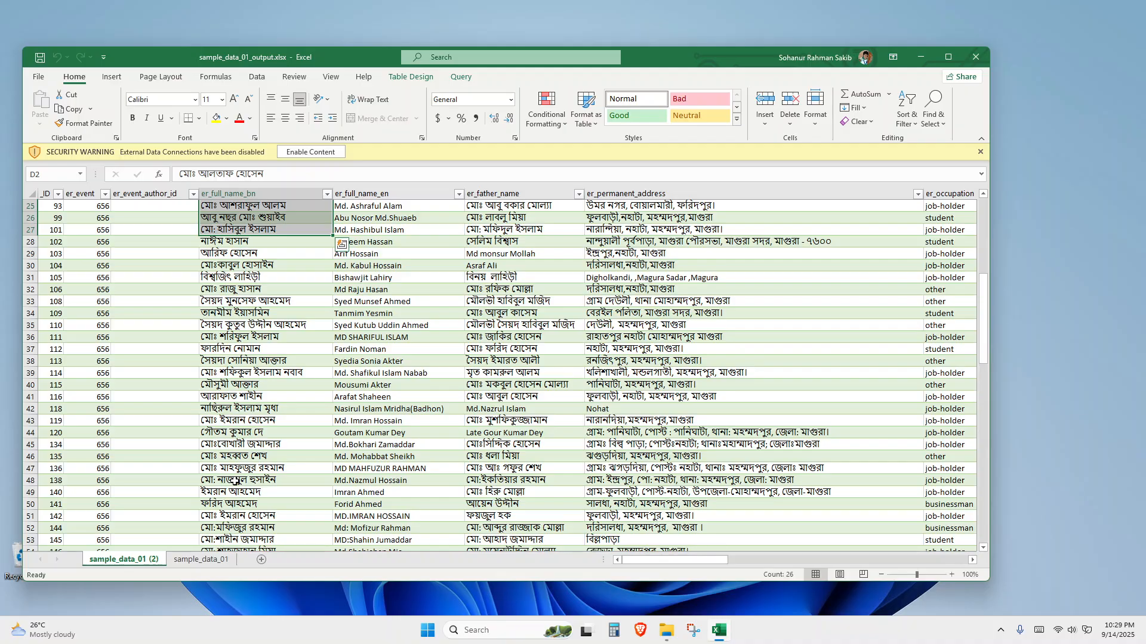
scroll(236, 482, "down", 5)
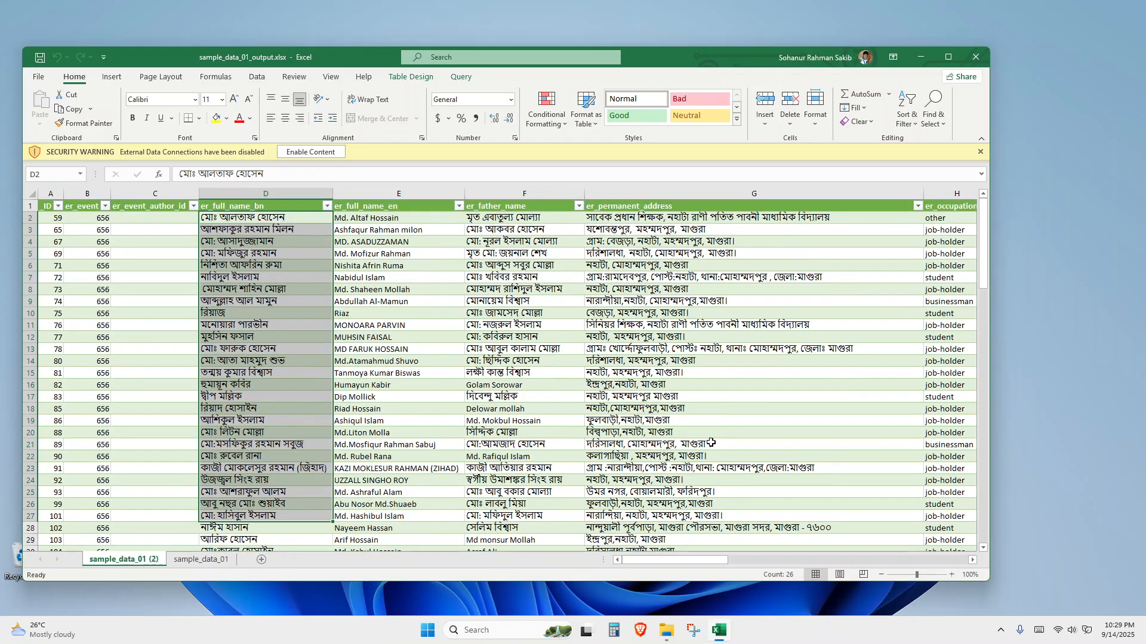
Close the output workbook and open the original sample_data_01.csv to compare its Bangla text
left_click(977, 54)
left_click(579, 245)
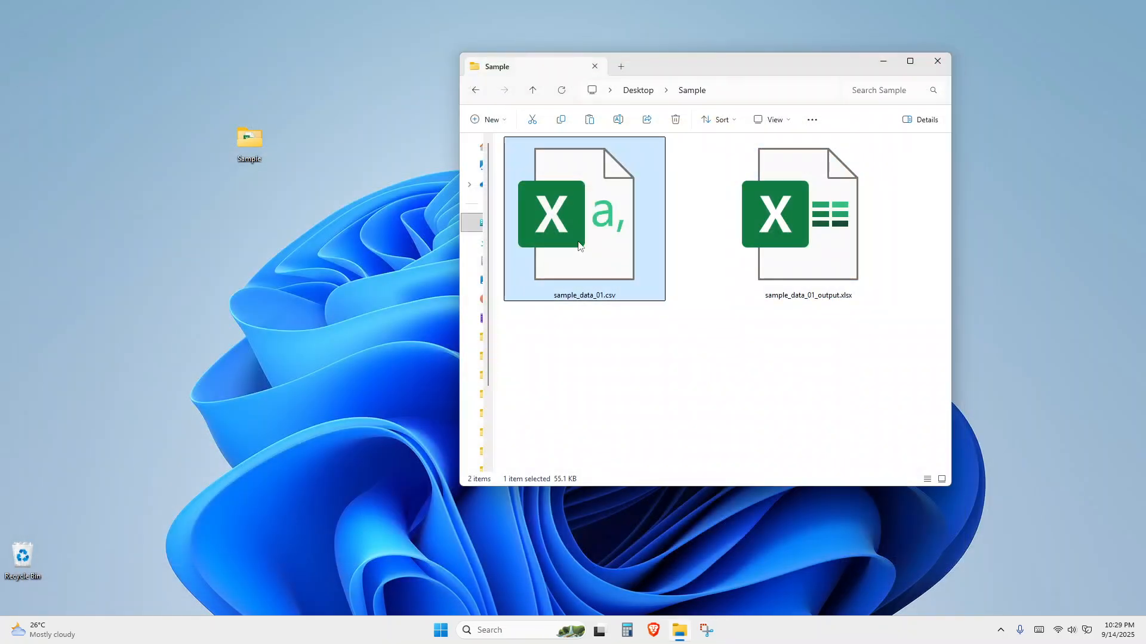
double_click(587, 235)
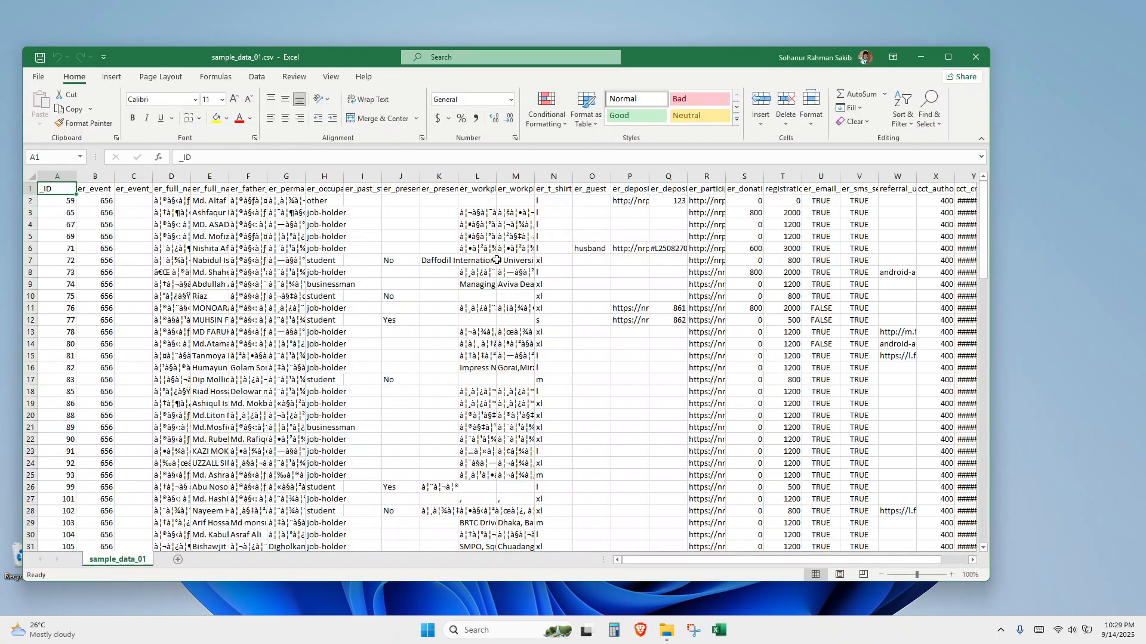
scroll(239, 293, "down", 4)
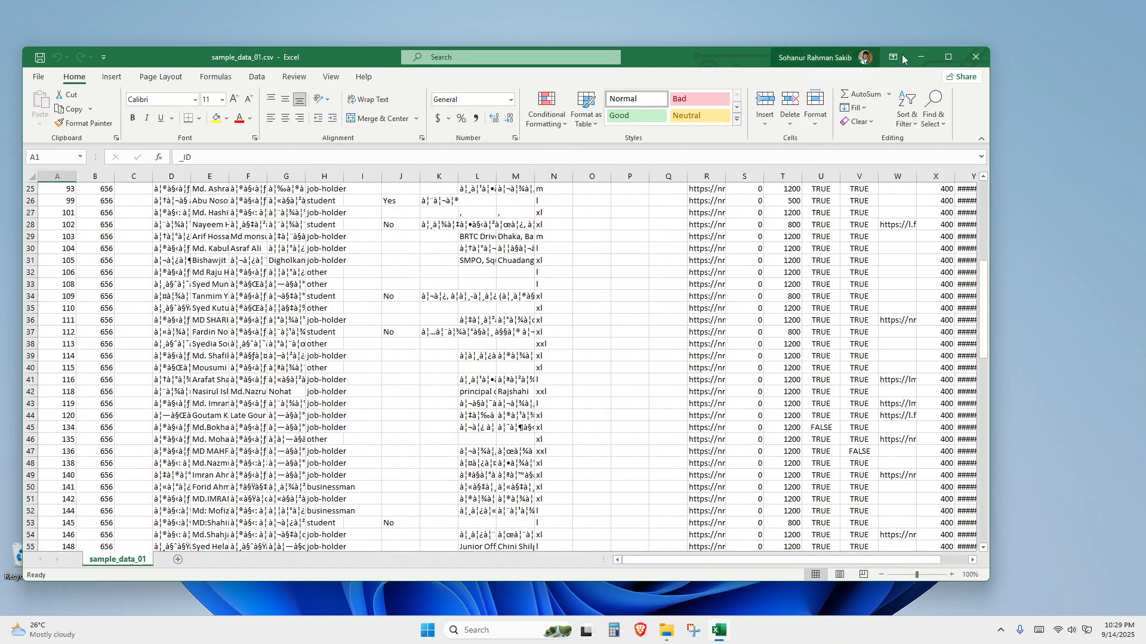
Close the original CSV file and open sample_data_01_output.xlsx from the Sample folder again
left_click(975, 57)
double_click(817, 221)
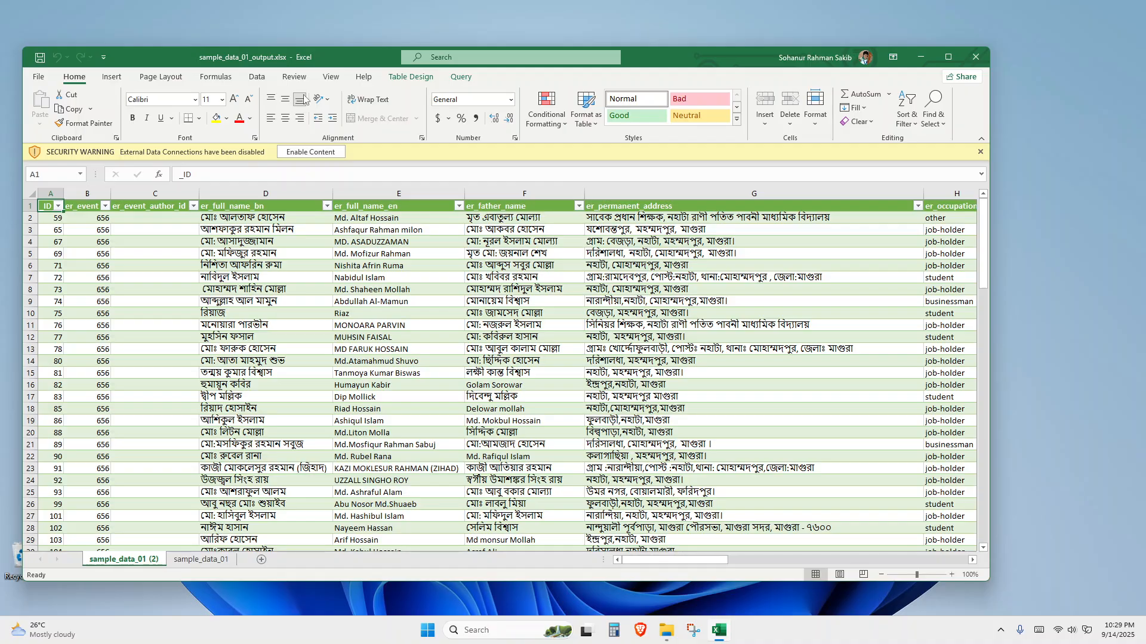
Start a Text/CSV import of sample_data_01.csv from the Sample folder on the Desktop, accepting the external data source connection
left_click(257, 76)
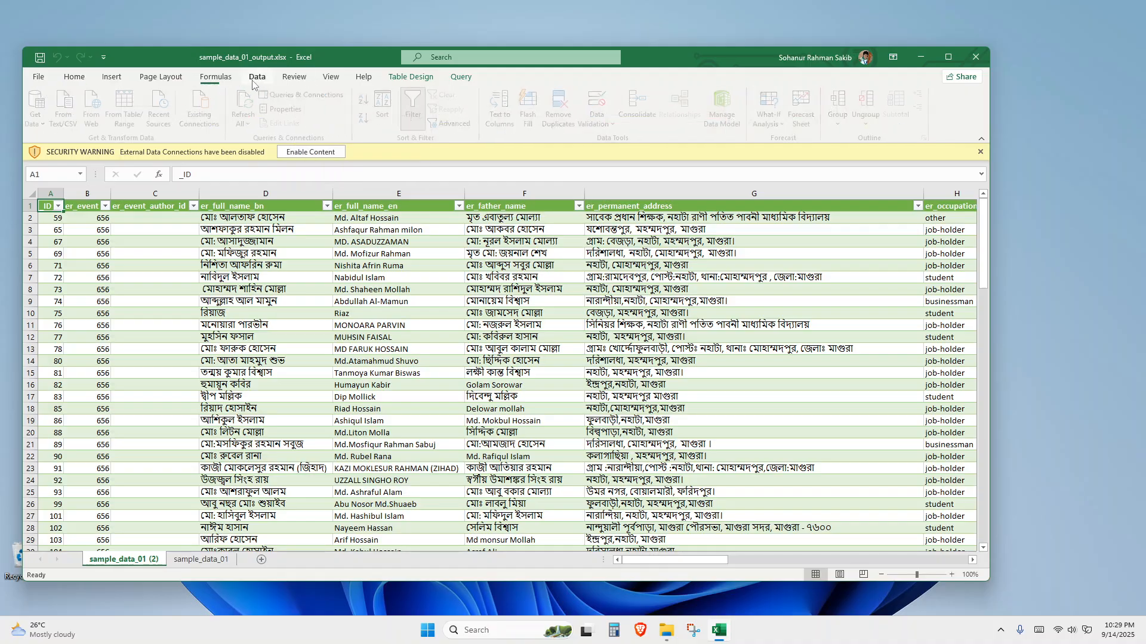
left_click(40, 107)
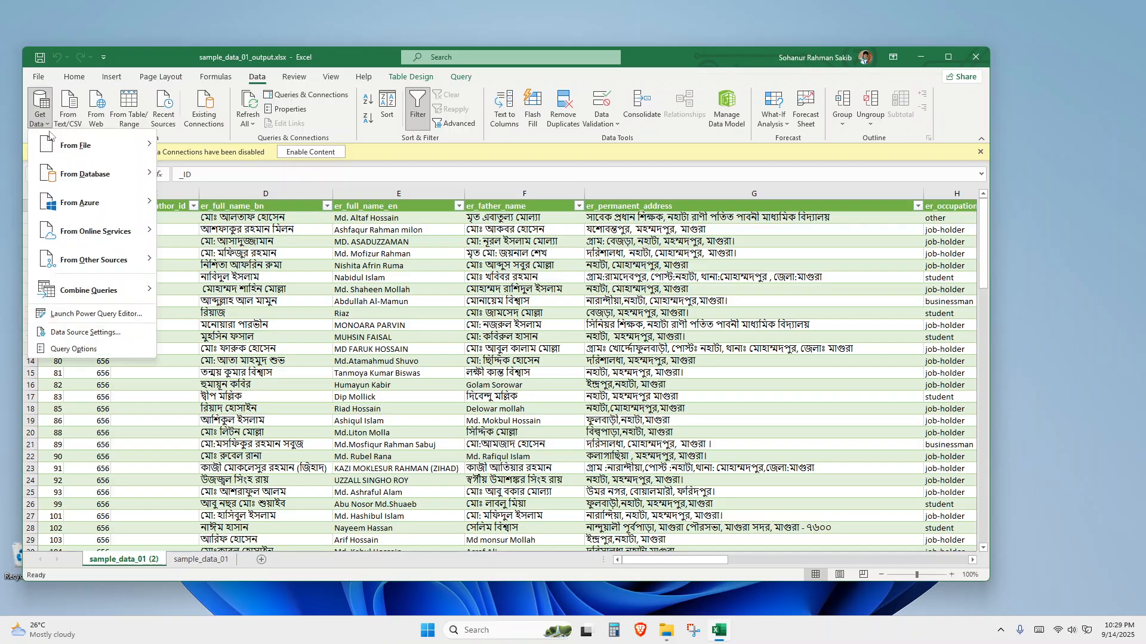
mouse_move(65, 147)
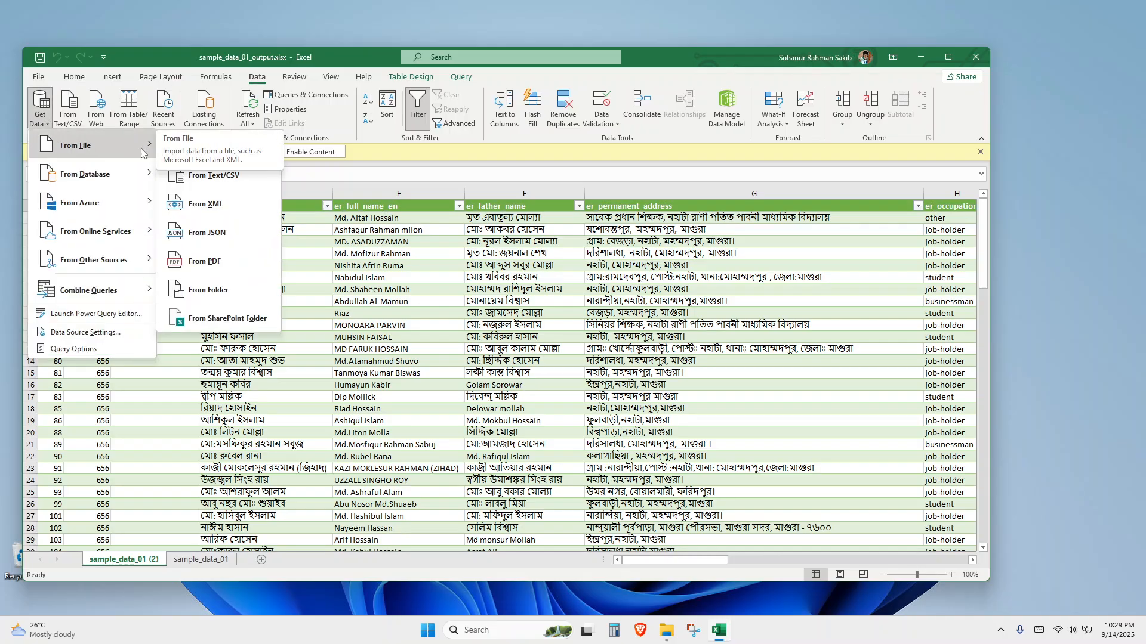
left_click(229, 179)
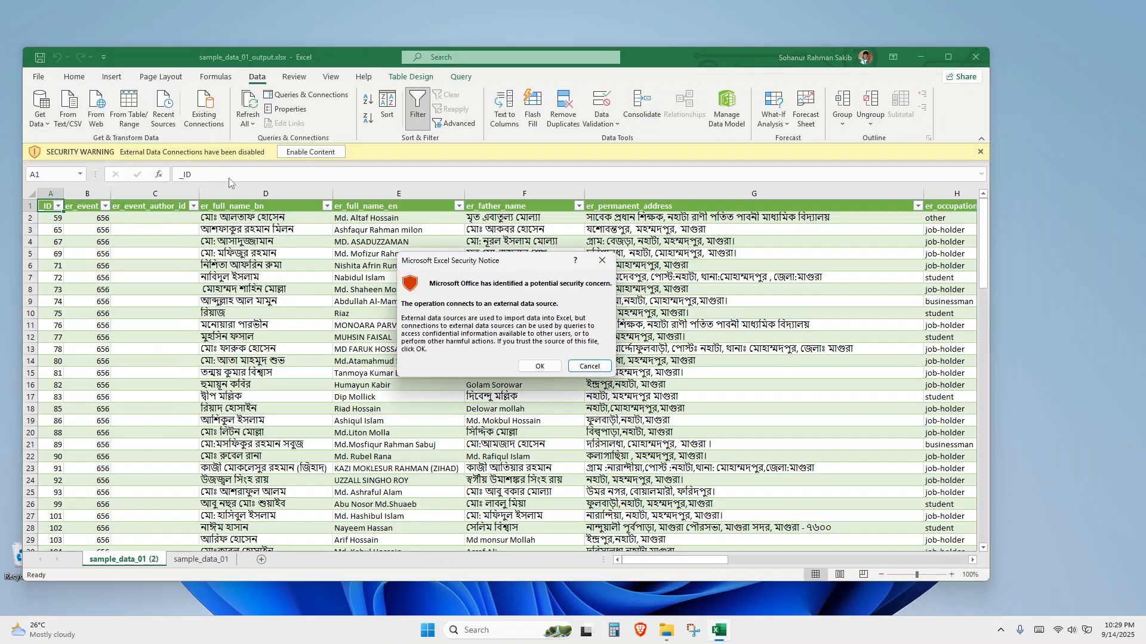
left_click(540, 367)
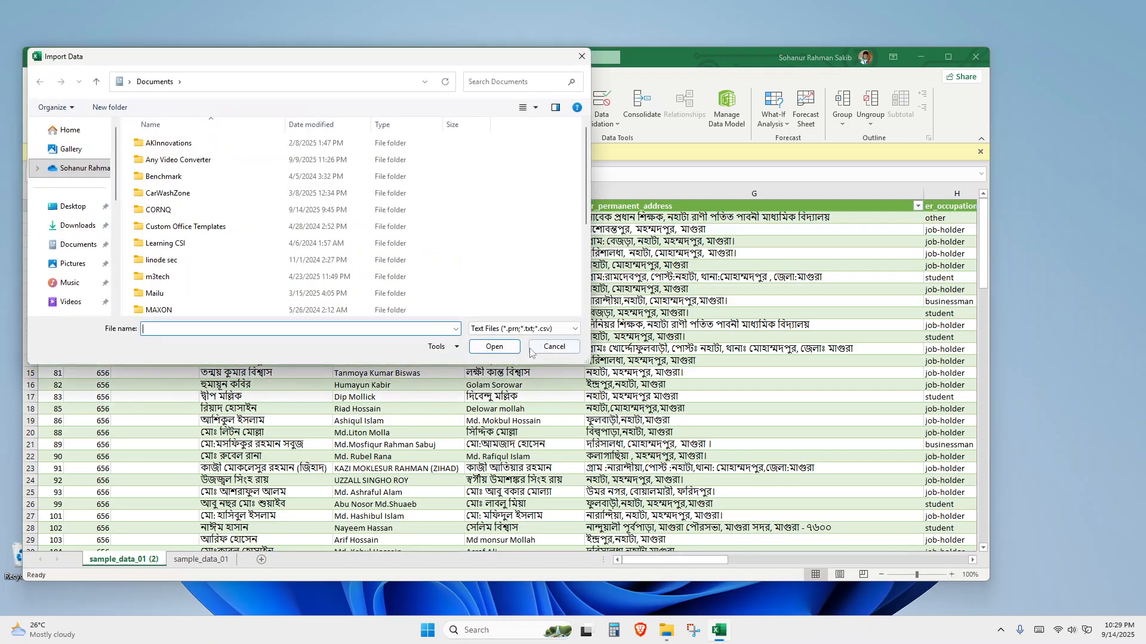
left_click(95, 207)
double_click(170, 160)
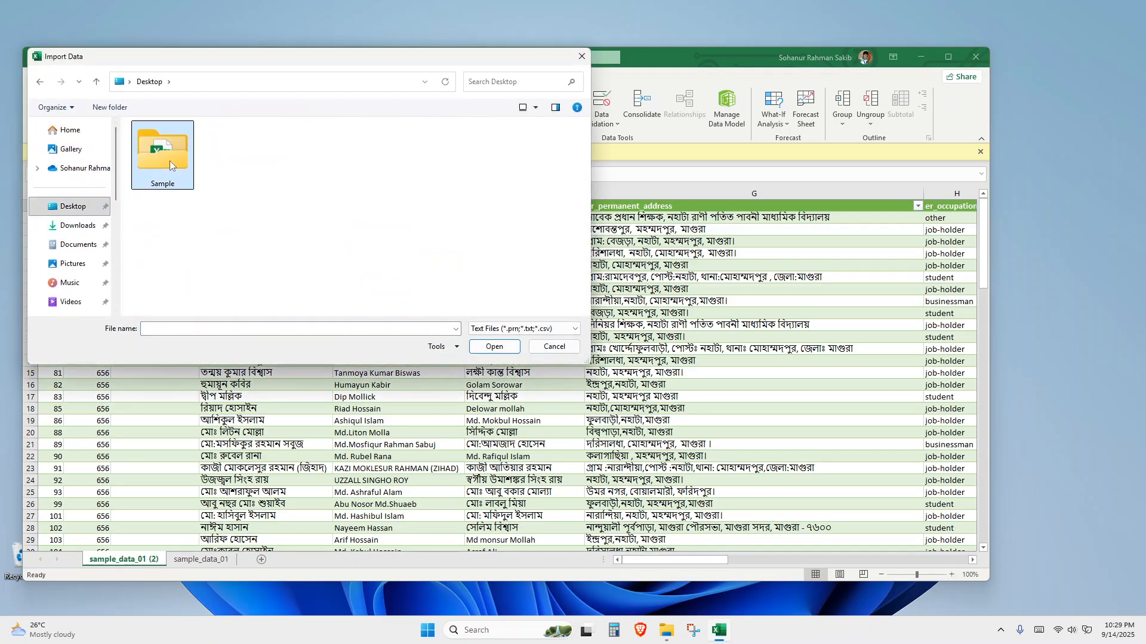
left_click(173, 143)
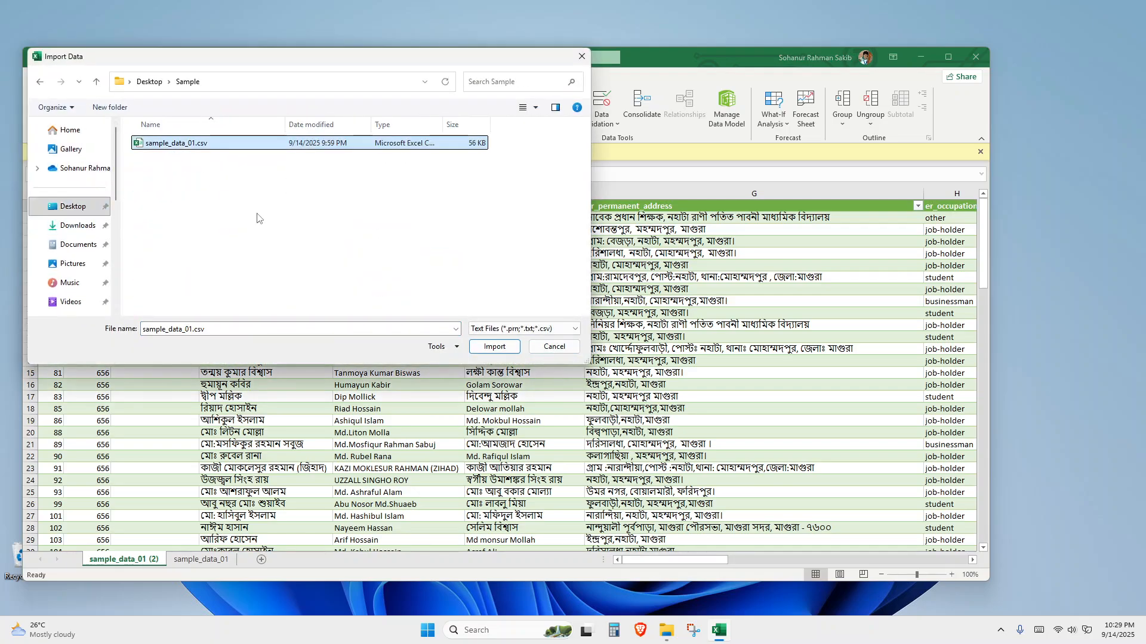
left_click(495, 347)
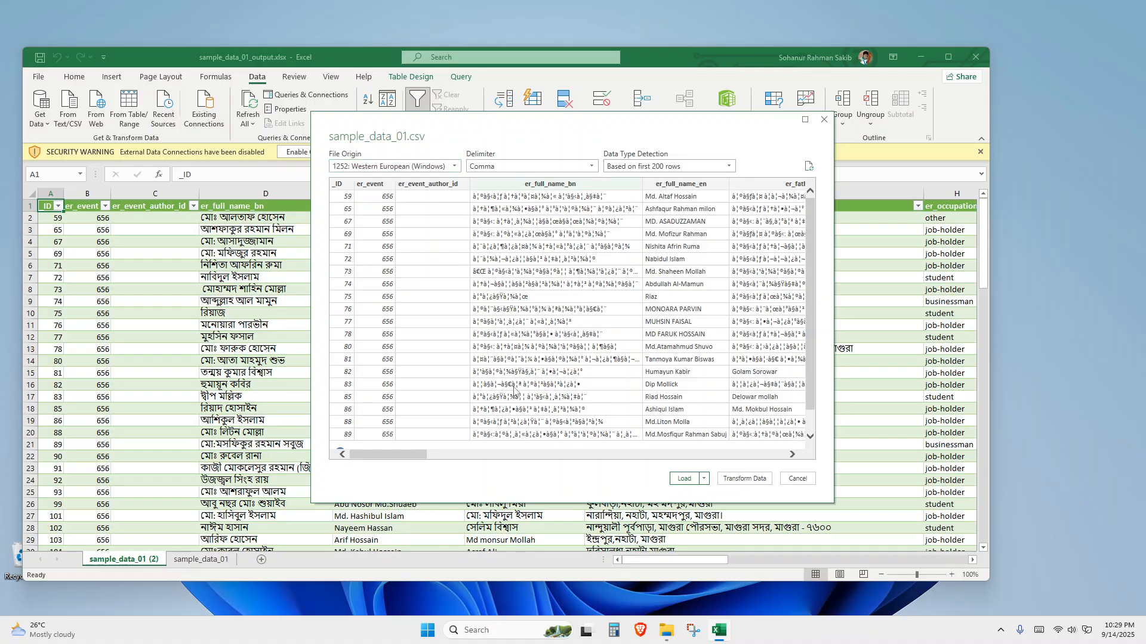
Set the file origin of the CSV preview to 65001: Unicode (UTF-8) and load the data into the workbook
left_click(375, 163)
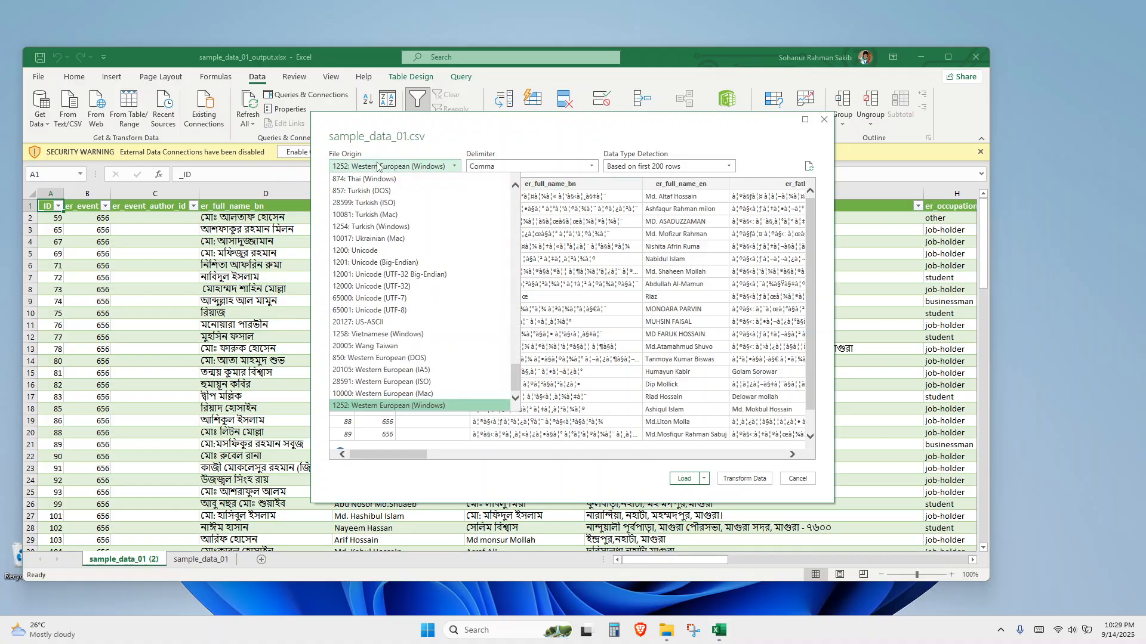
left_click(407, 309)
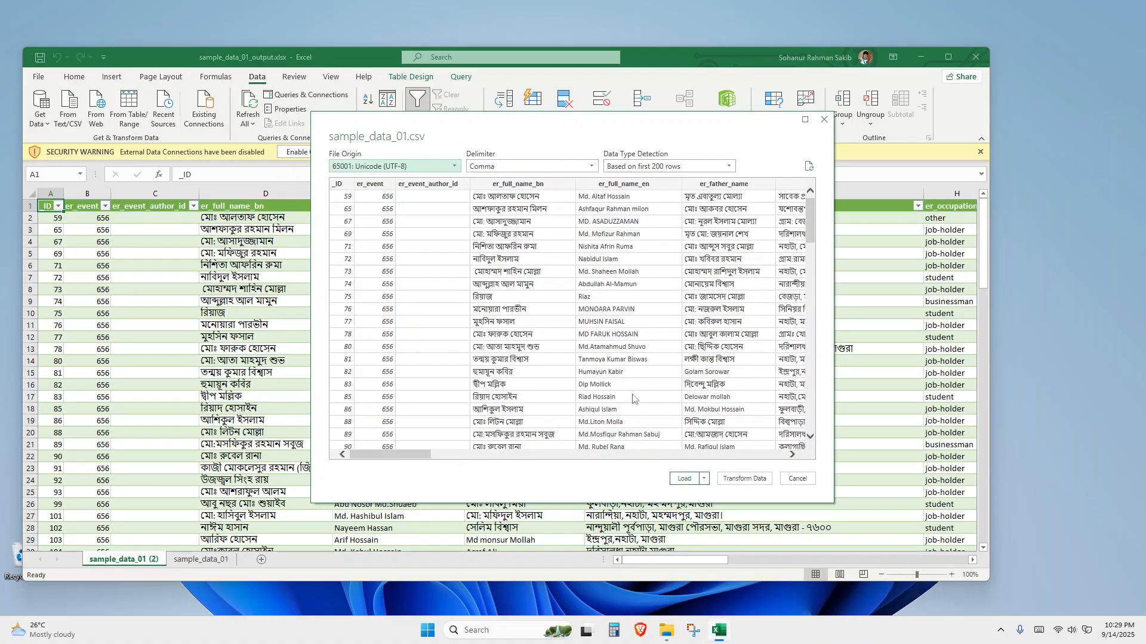
left_click(683, 479)
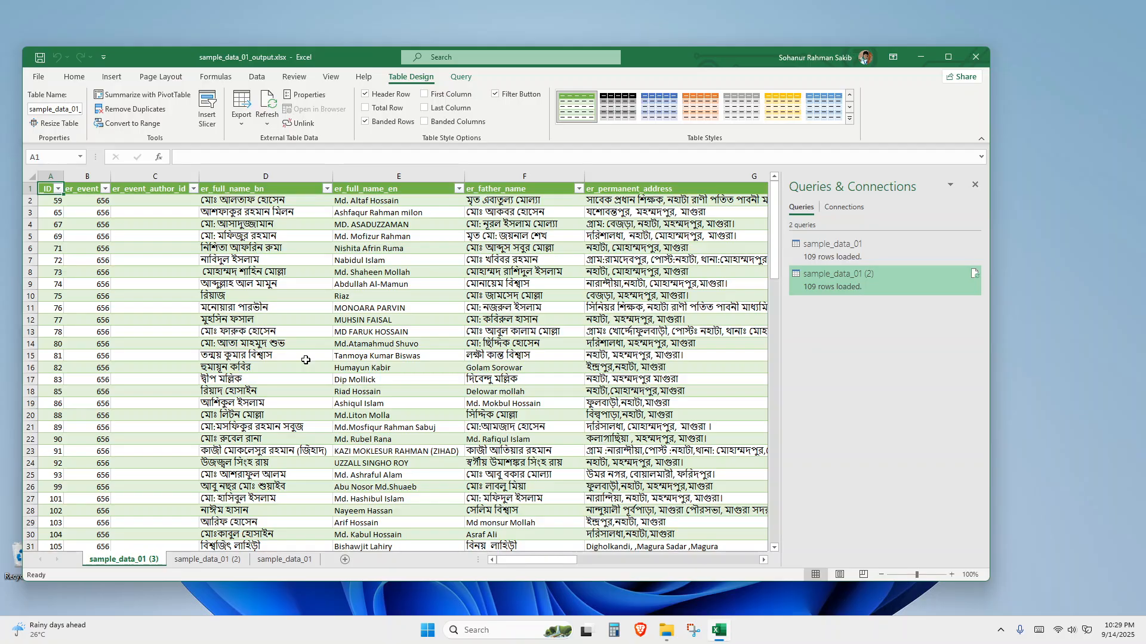
Close the sample_data_01_output.xlsx workbook
left_click(976, 57)
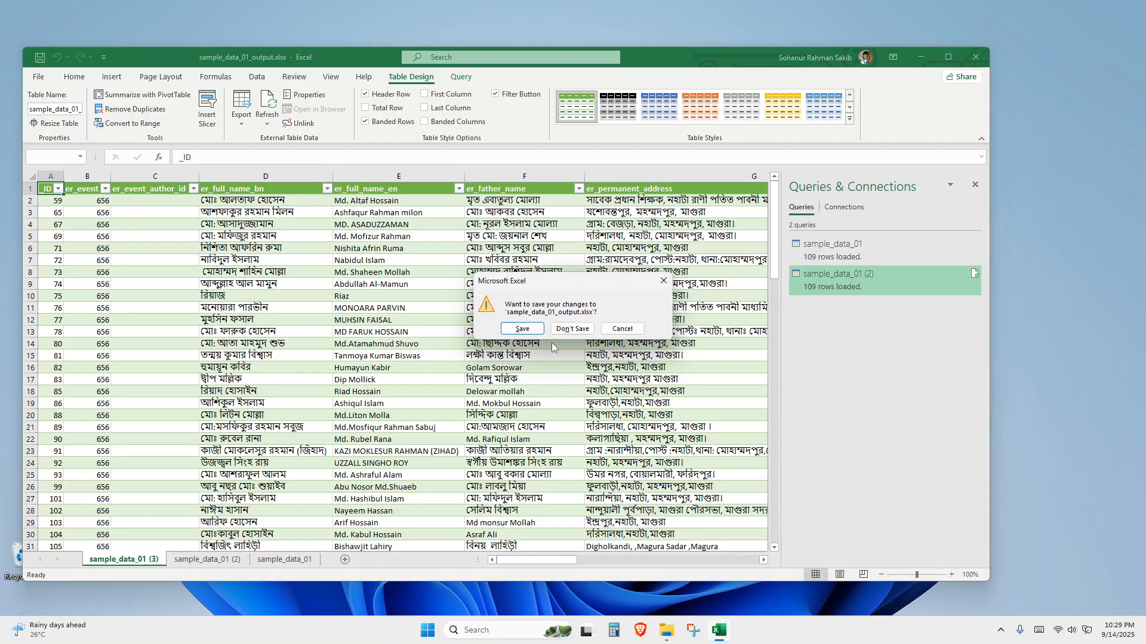